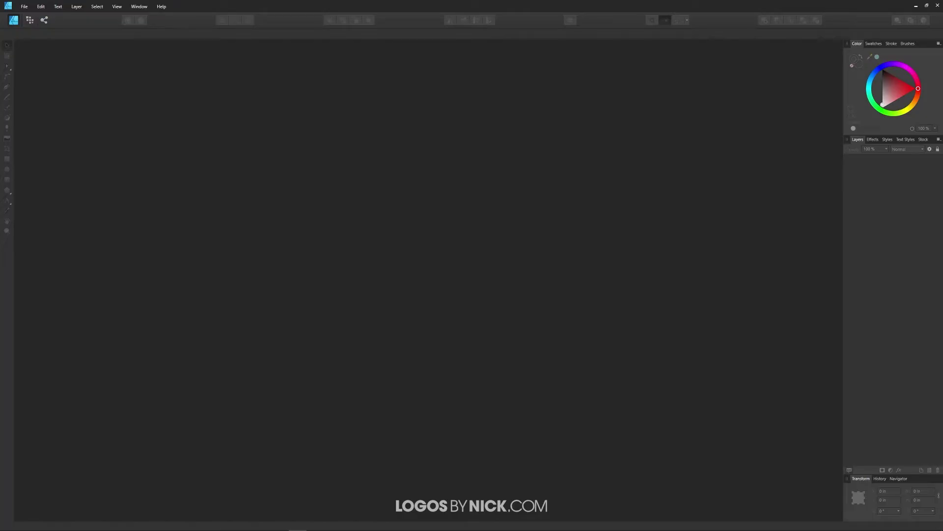
- Create a new document in pixels, 1280 px wide and 1280 px high
{"action": "left_click", "coordinate": [24, 7]}
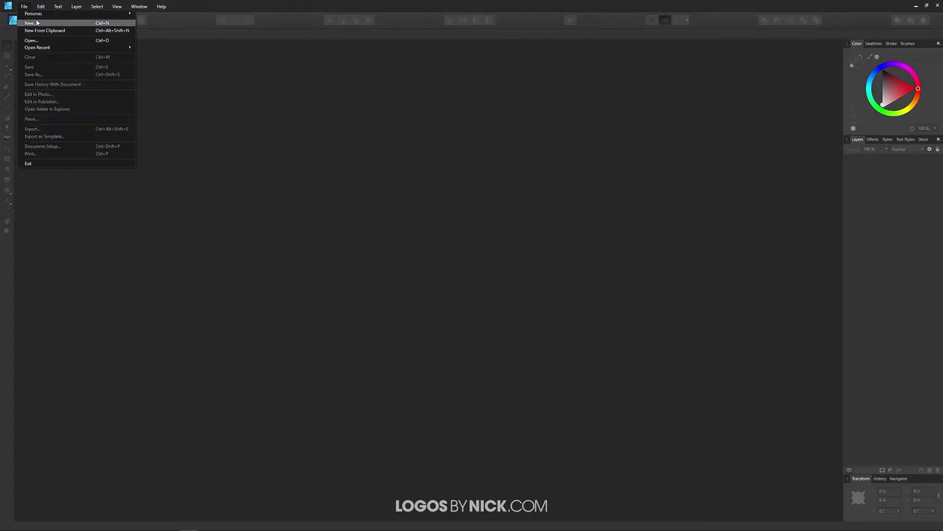
{"action": "left_click", "coordinate": [37, 24]}
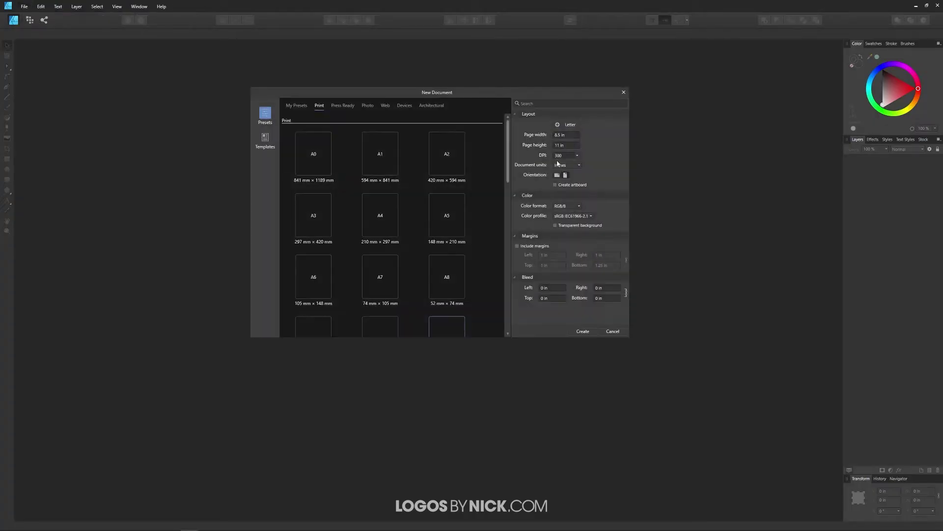
{"action": "left_click", "coordinate": [559, 166]}
{"action": "left_click", "coordinate": [565, 174]}
{"action": "left_click", "coordinate": [566, 135]}
{"action": "type", "text": "1280"}
{"action": "key", "text": "Tab"}
{"action": "type", "text": "1280"}
{"action": "key", "text": "Tab"}
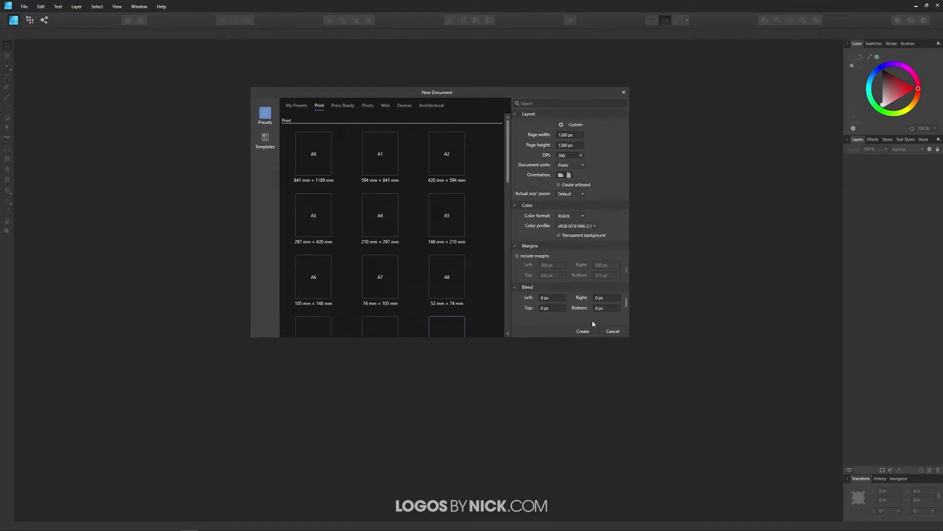
{"action": "left_click", "coordinate": [589, 334]}
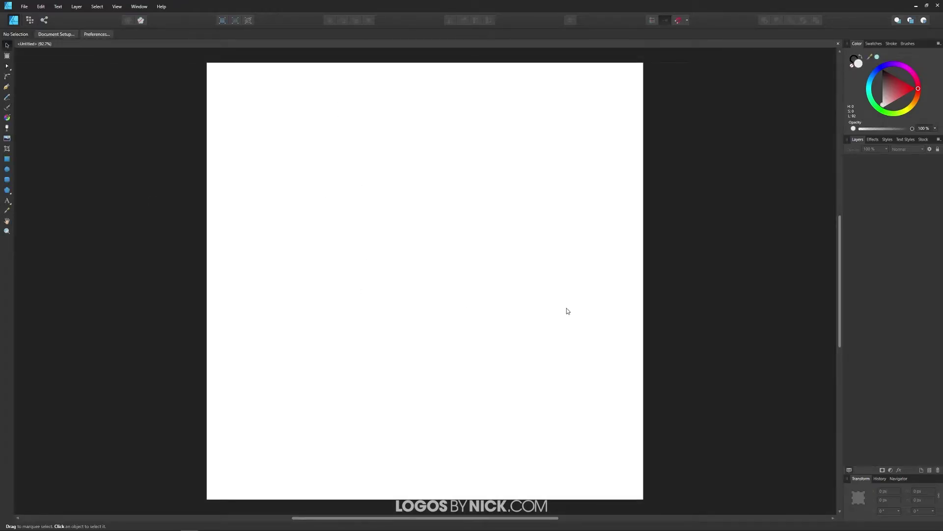
- Show the document grid and set its advanced grid type to Triangular
{"action": "left_click", "coordinate": [119, 6]}
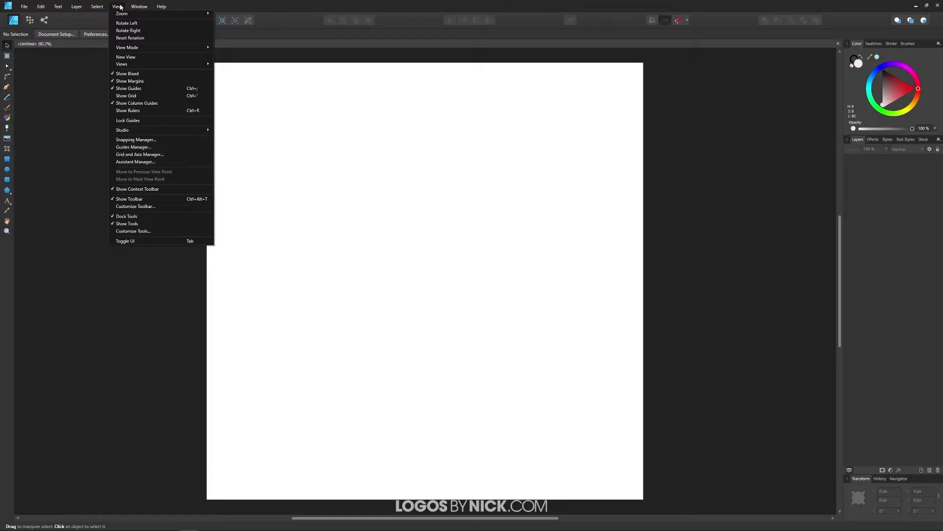
{"action": "left_click", "coordinate": [132, 96]}
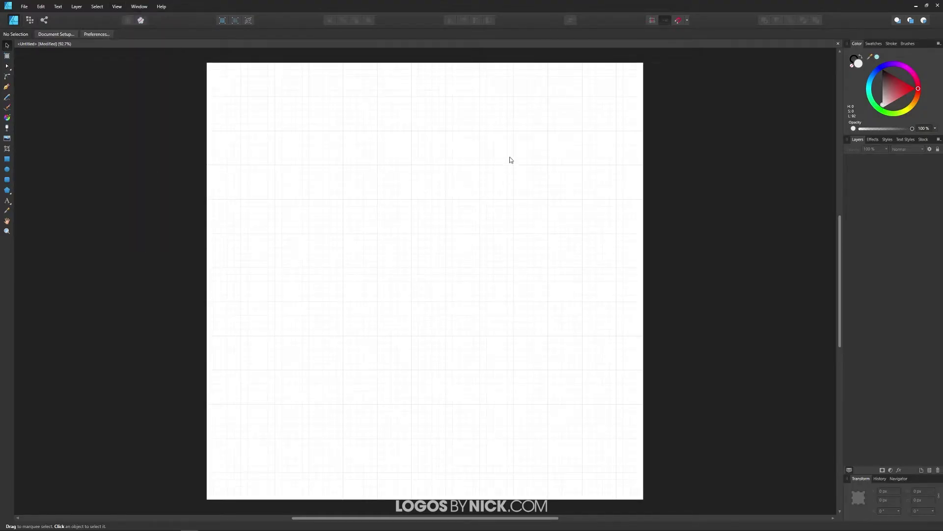
{"action": "left_click", "coordinate": [118, 6]}
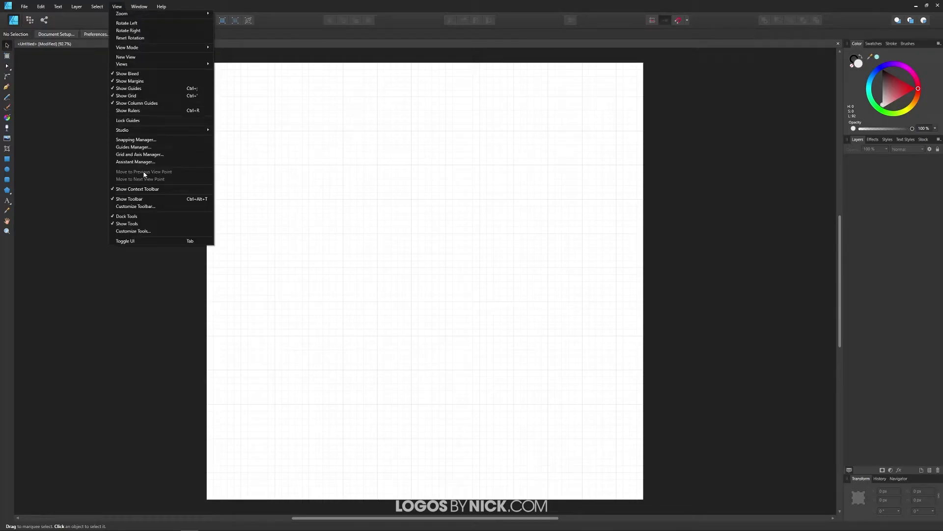
{"action": "left_click", "coordinate": [147, 155]}
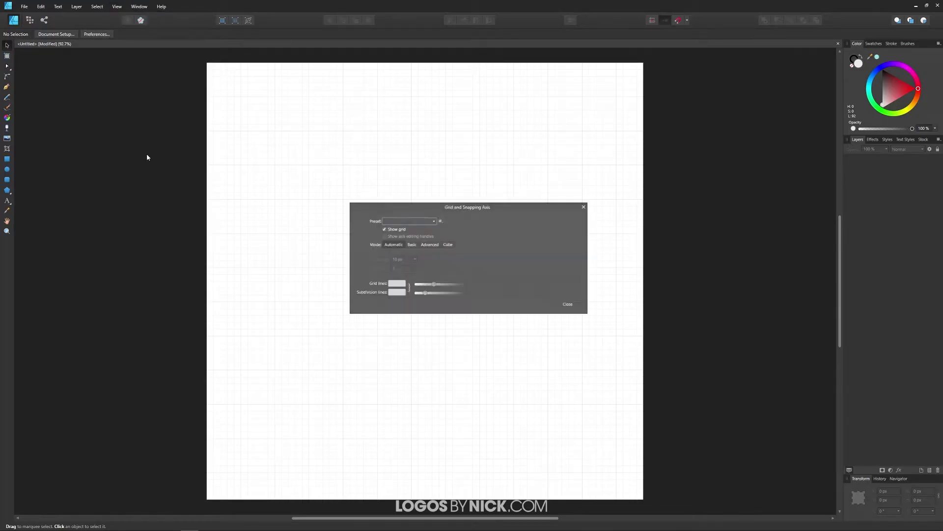
{"action": "left_click", "coordinate": [430, 247]}
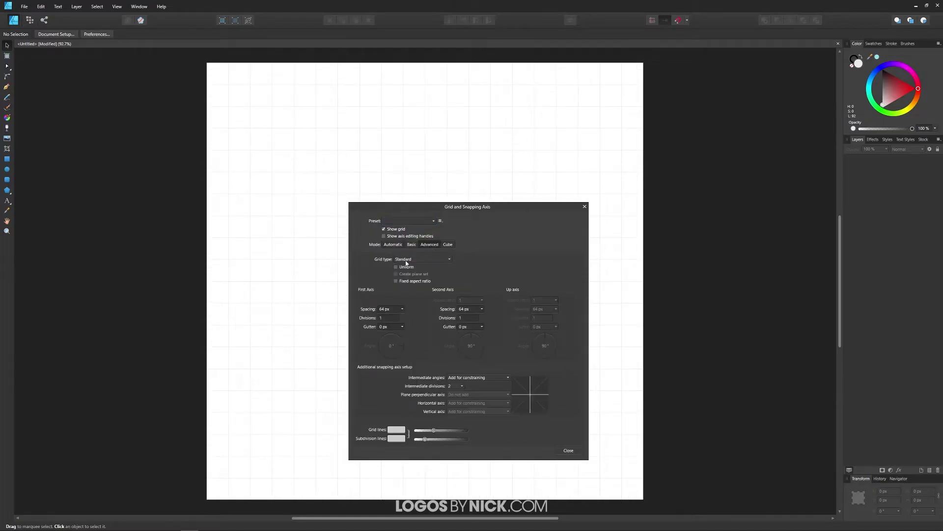
{"action": "left_click", "coordinate": [413, 260]}
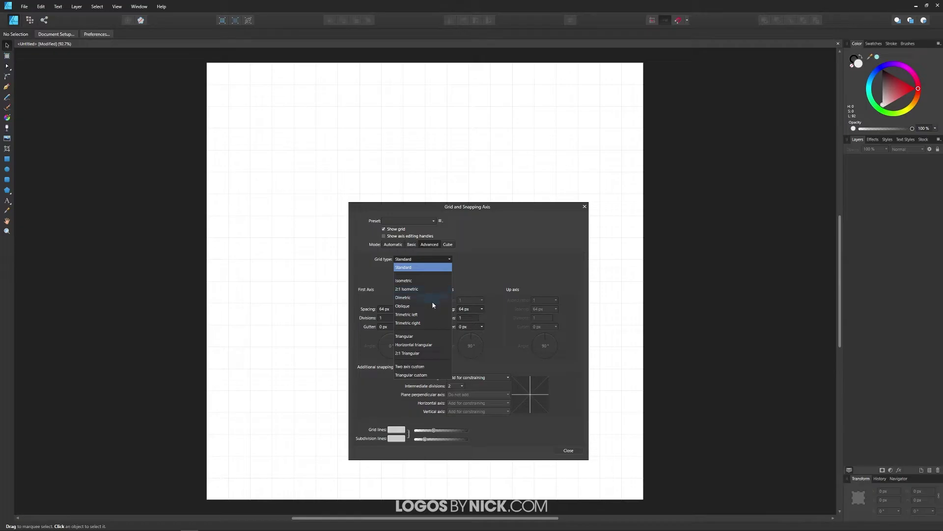
{"action": "left_click", "coordinate": [424, 337]}
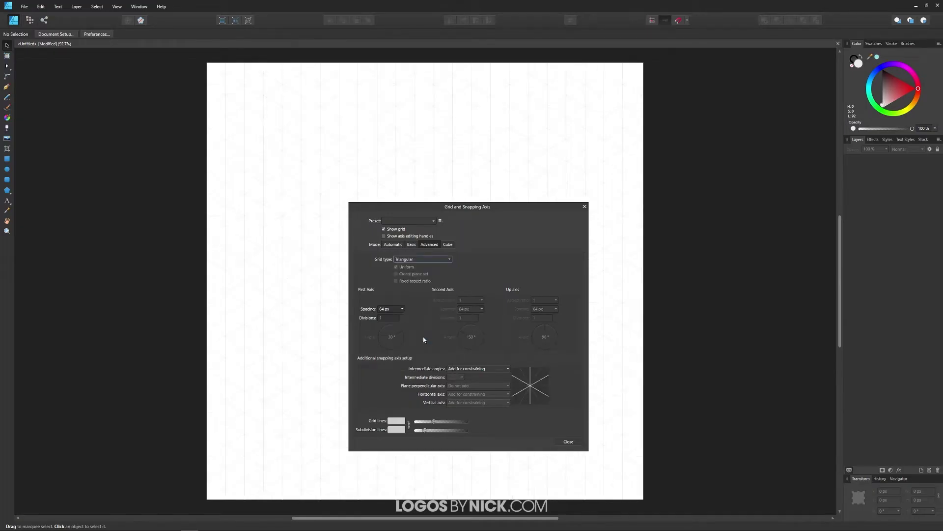
{"action": "left_click", "coordinate": [395, 308]}
{"action": "left_click", "coordinate": [569, 441]}
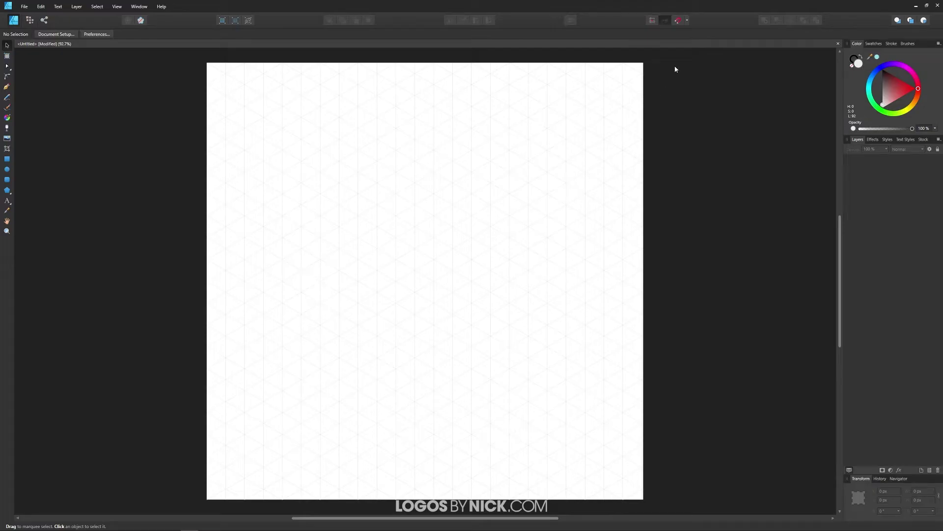
- Enable snapping and check the snapping options
{"action": "left_click", "coordinate": [678, 21]}
{"action": "left_click", "coordinate": [688, 21]}
- Draw a closed parallelogram with the Pen tool, one grid cell per side, as the cube's left face near the page centre
{"action": "scroll", "coordinate": [414, 278], "scroll_direction": "up", "scroll_amount": 4}
{"action": "scroll", "coordinate": [414, 278], "scroll_direction": "up", "scroll_amount": 4}
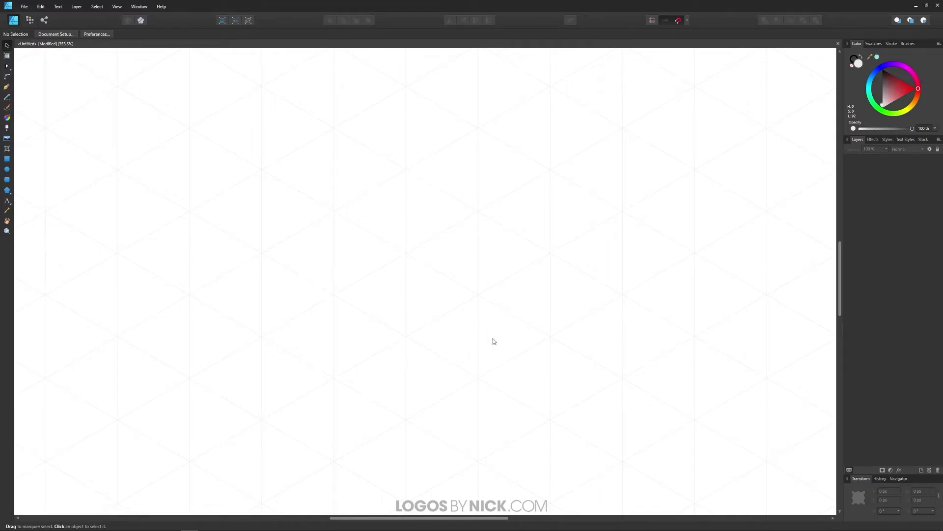
{"action": "left_click", "coordinate": [7, 87]}
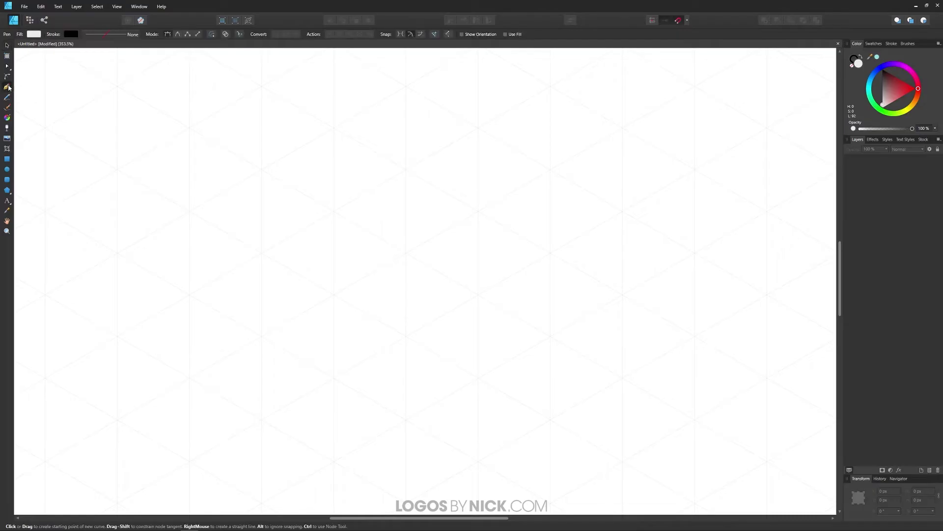
{"action": "left_click", "coordinate": [406, 336]}
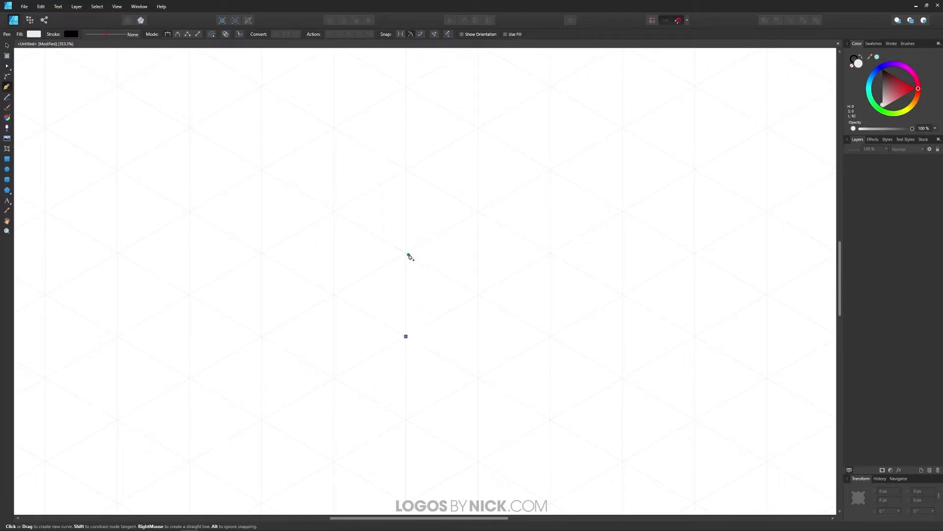
{"action": "left_click", "coordinate": [407, 254]}
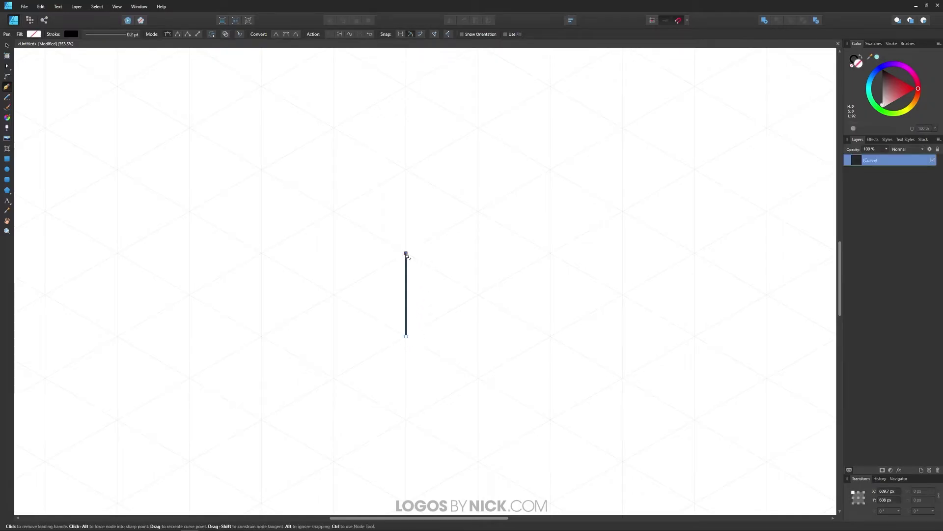
{"action": "left_click", "coordinate": [334, 212]}
{"action": "left_click", "coordinate": [334, 295]}
{"action": "left_click", "coordinate": [405, 336]}
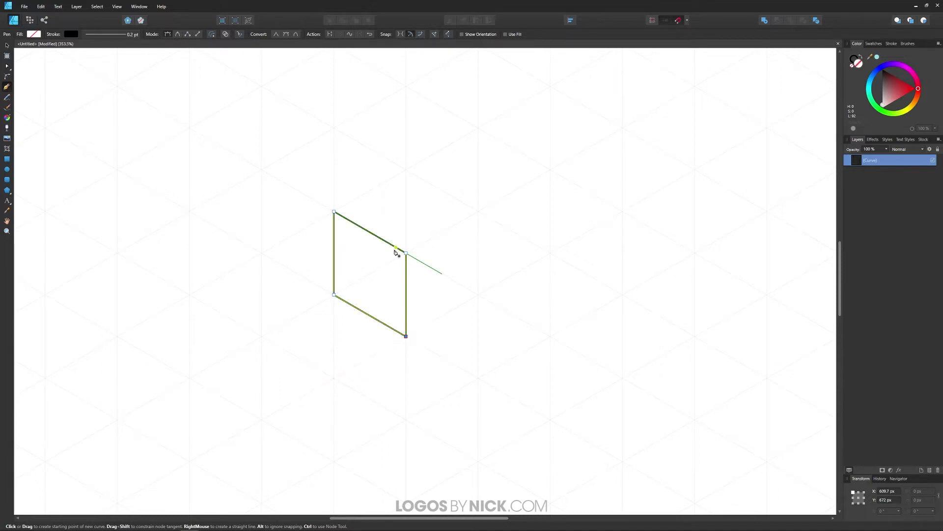
- Fill the left face with dark teal, remove its stroke, and make the fill colour active again
{"action": "mouse_move", "coordinate": [867, 92]}
{"action": "left_mouse_down"}
{"action": "mouse_move", "coordinate": [905, 115]}
{"action": "mouse_move", "coordinate": [865, 87]}
{"action": "left_mouse_up"}
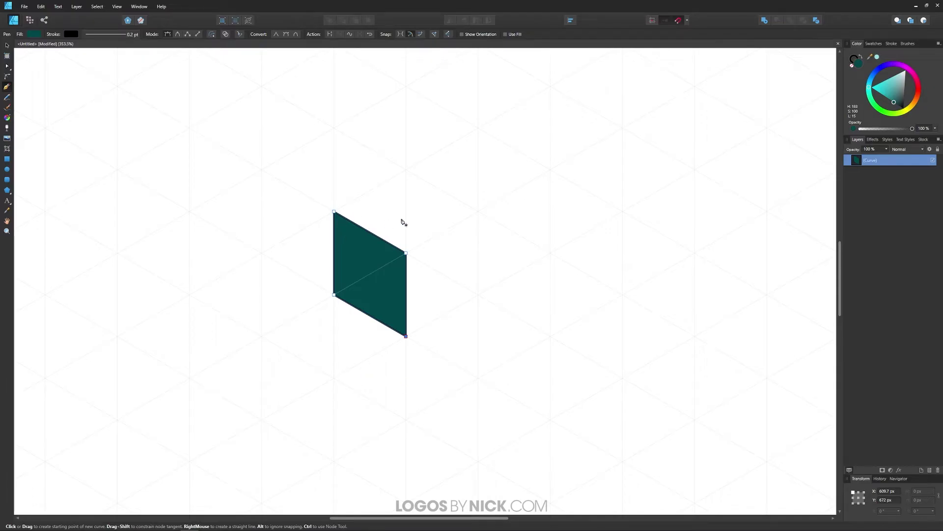
{"action": "left_click", "coordinate": [854, 59]}
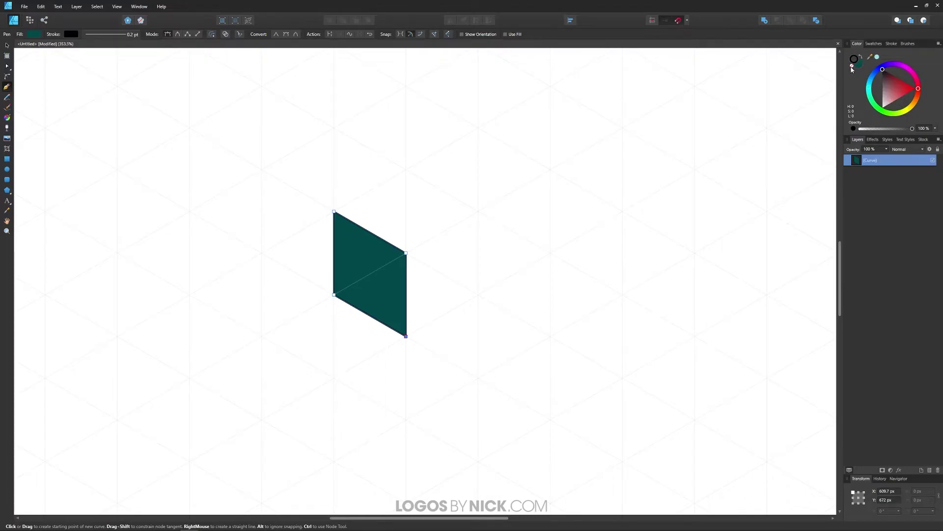
{"action": "left_click", "coordinate": [852, 68]}
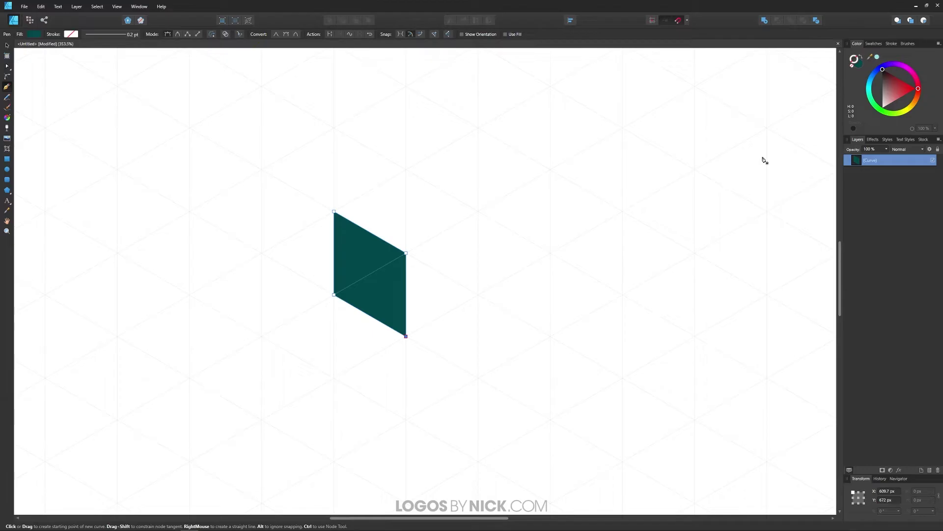
{"action": "left_click", "coordinate": [857, 65]}
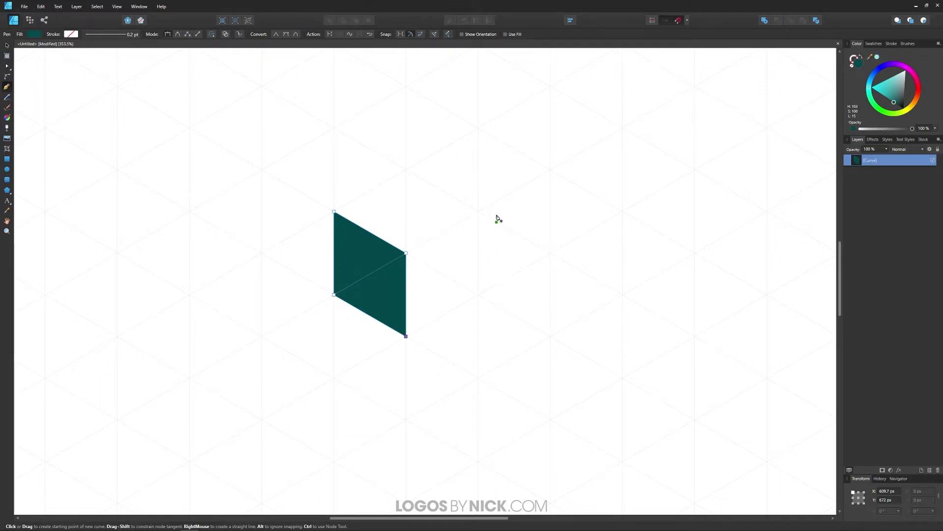
- Draw the cube's right face as a mirrored parallelogram sharing the left face's inner edge, and fill it with golden yellow
{"action": "left_click", "coordinate": [479, 211]}
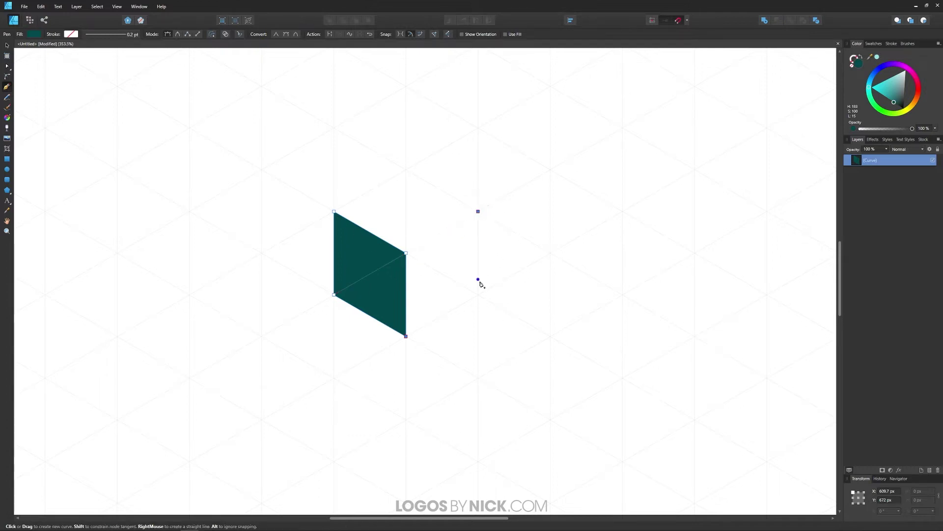
{"action": "left_click", "coordinate": [478, 295]}
{"action": "left_click", "coordinate": [407, 337]}
{"action": "left_click", "coordinate": [406, 253]}
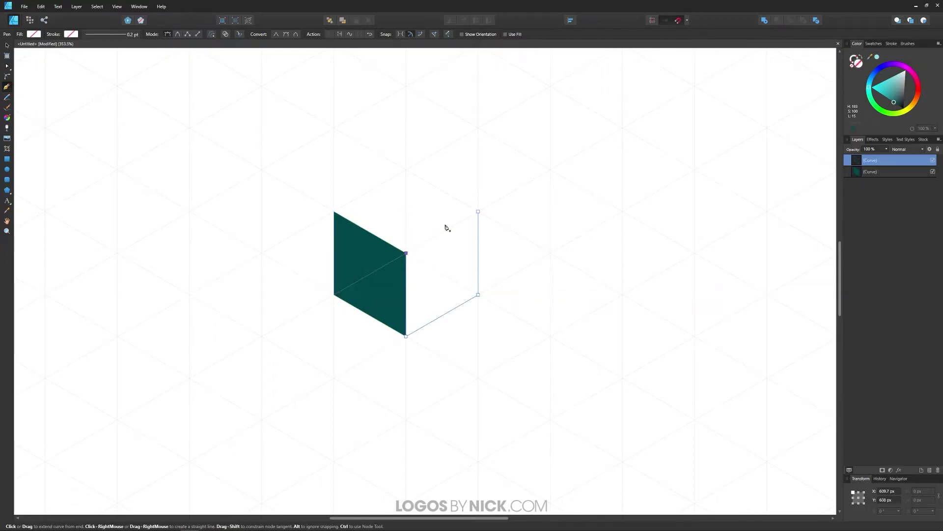
{"action": "left_click", "coordinate": [479, 211]}
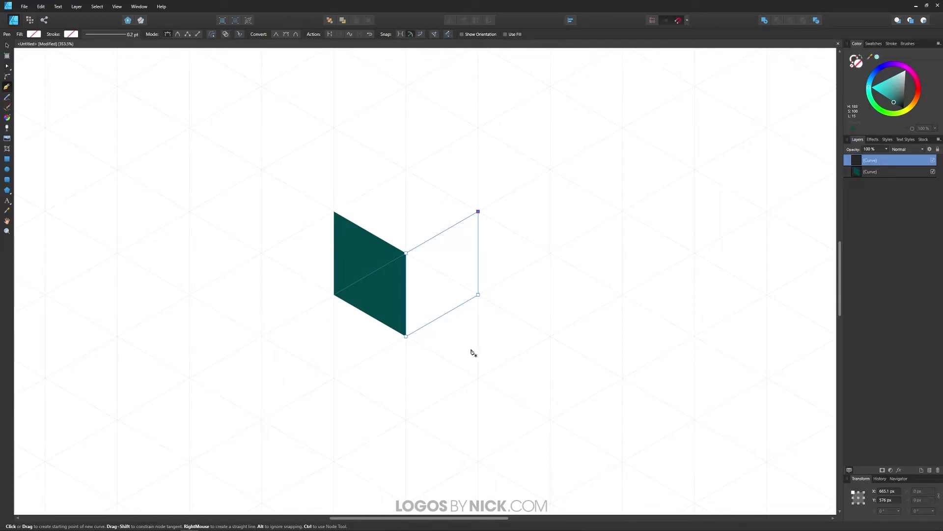
{"action": "left_click_drag", "start_coordinate": [906, 115], "coordinate": [915, 110]}
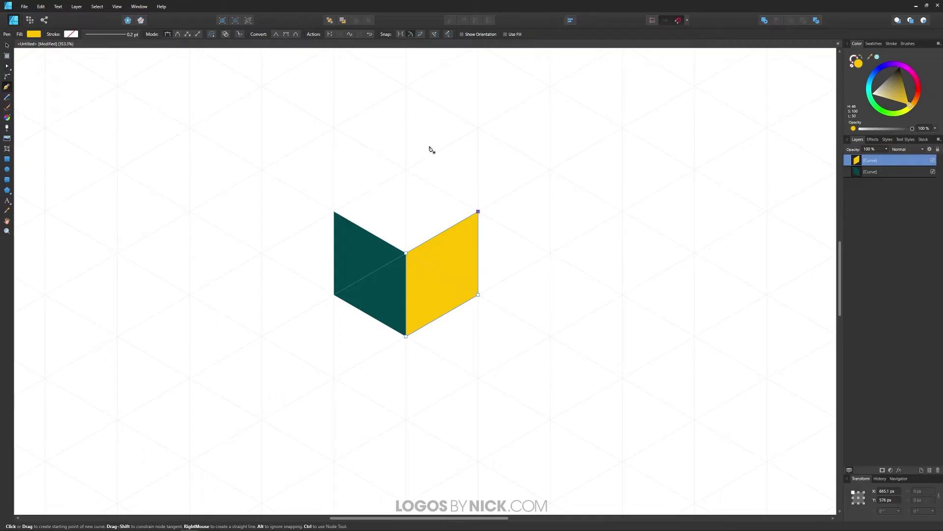
- Draw the cube's top face as a rhombus joining the upper edges of both side faces, and fill it with light blue
{"action": "left_click", "coordinate": [405, 170]}
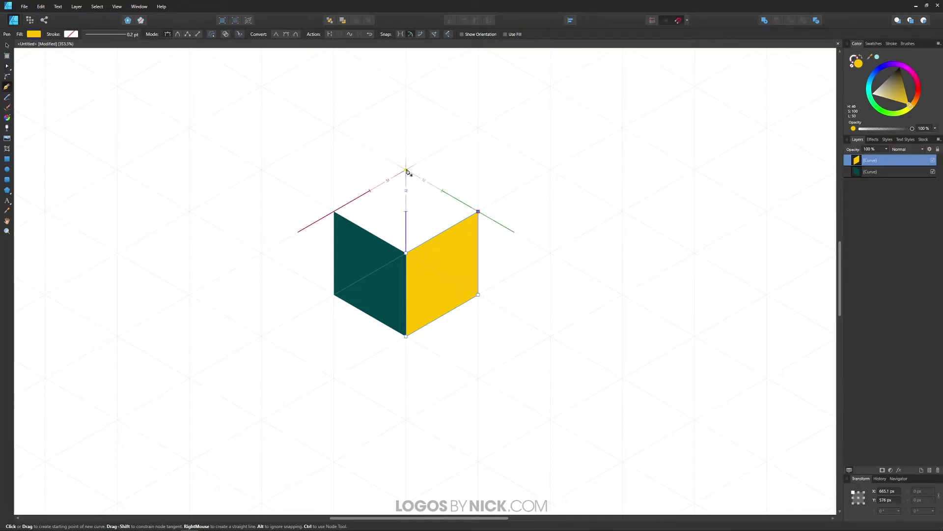
{"action": "left_click", "coordinate": [334, 212]}
{"action": "left_click", "coordinate": [407, 254]}
{"action": "left_click", "coordinate": [478, 211]}
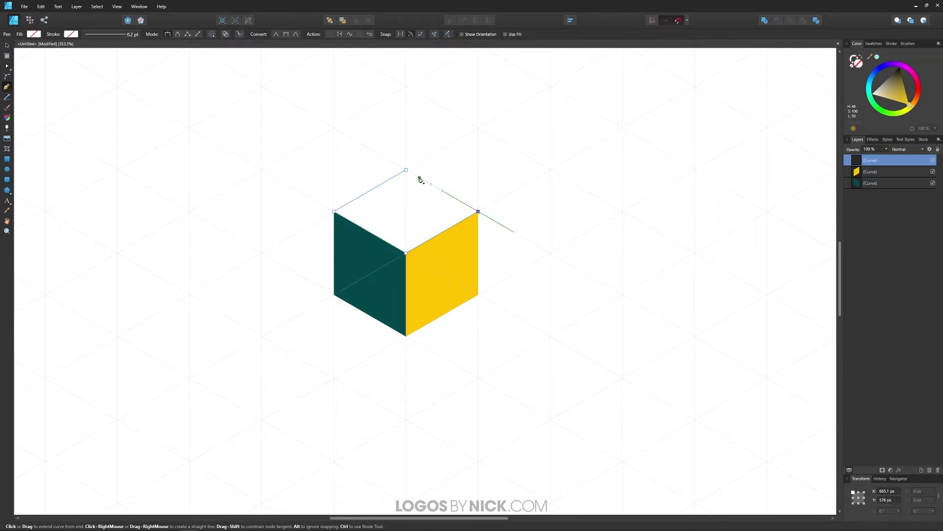
{"action": "left_click", "coordinate": [405, 170]}
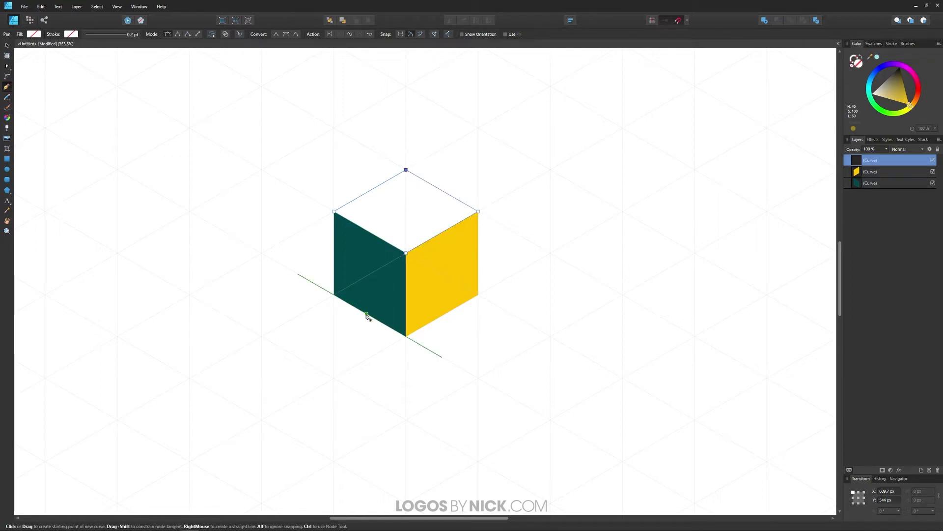
{"action": "mouse_move", "coordinate": [869, 92]}
{"action": "left_mouse_down"}
{"action": "mouse_move", "coordinate": [863, 84]}
{"action": "mouse_move", "coordinate": [897, 83]}
{"action": "left_mouse_up"}
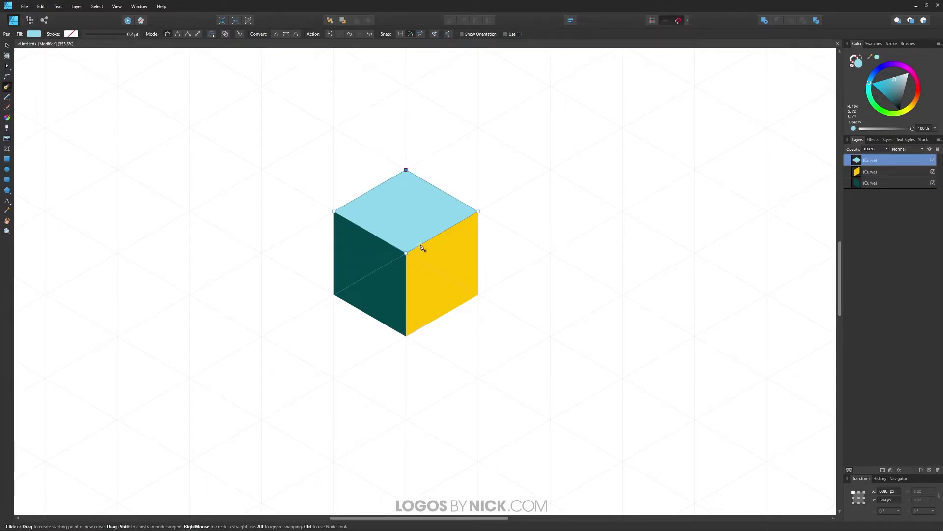
- Duplicate the yellow right face and snap the copy upright onto the upper-left edge of the light blue face
{"action": "scroll", "coordinate": [428, 251], "scroll_direction": "up", "scroll_amount": 4}
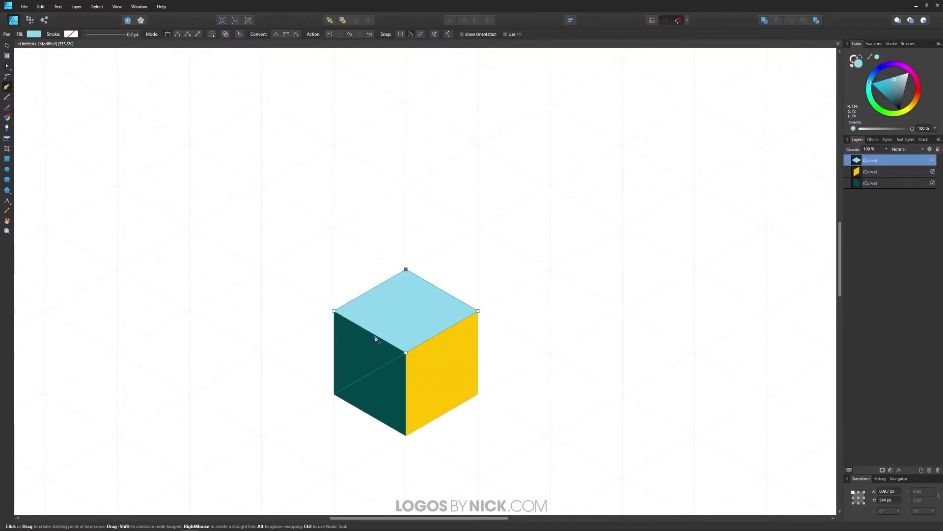
{"action": "scroll", "coordinate": [524, 307], "scroll_direction": "down", "scroll_amount": 1}
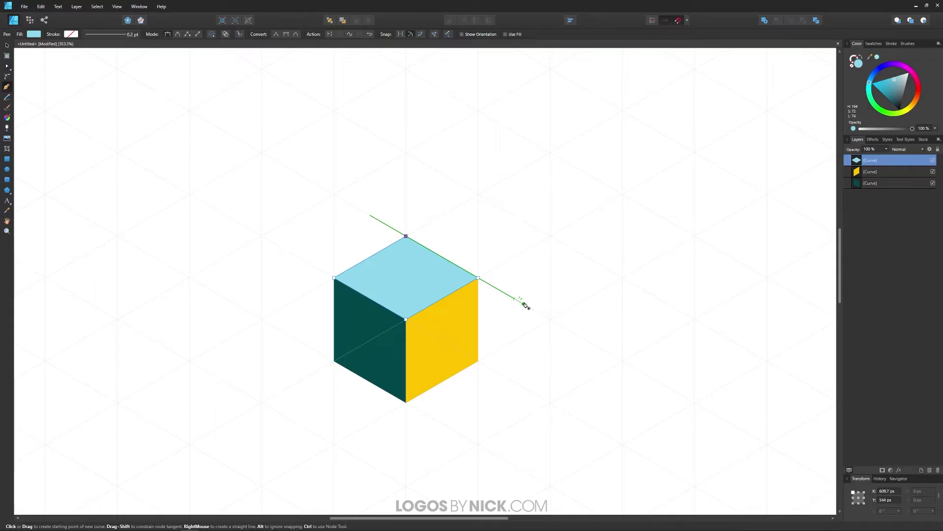
{"action": "scroll", "coordinate": [484, 280], "scroll_direction": "down", "scroll_amount": 1}
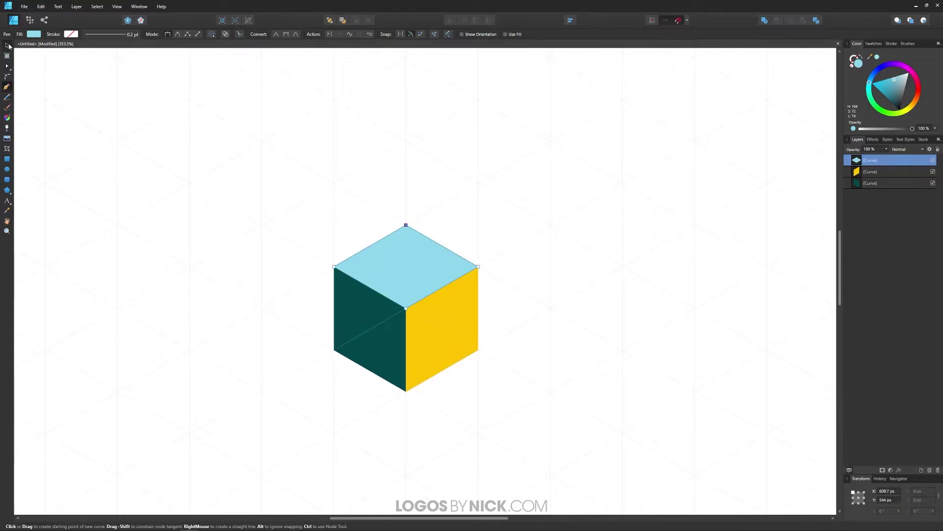
{"action": "left_click", "coordinate": [8, 46]}
{"action": "left_click", "coordinate": [446, 320]}
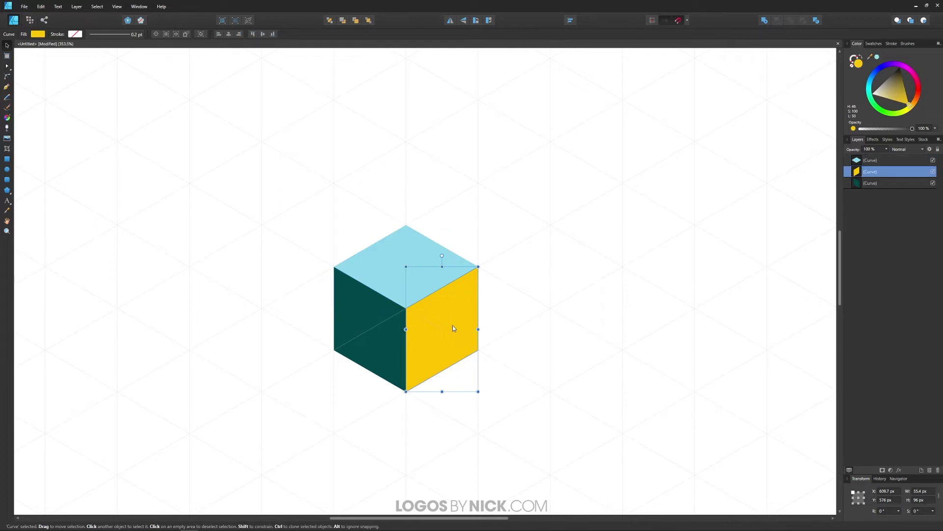
{"action": "left_click_drag", "start_coordinate": [429, 341], "coordinate": [383, 230]}
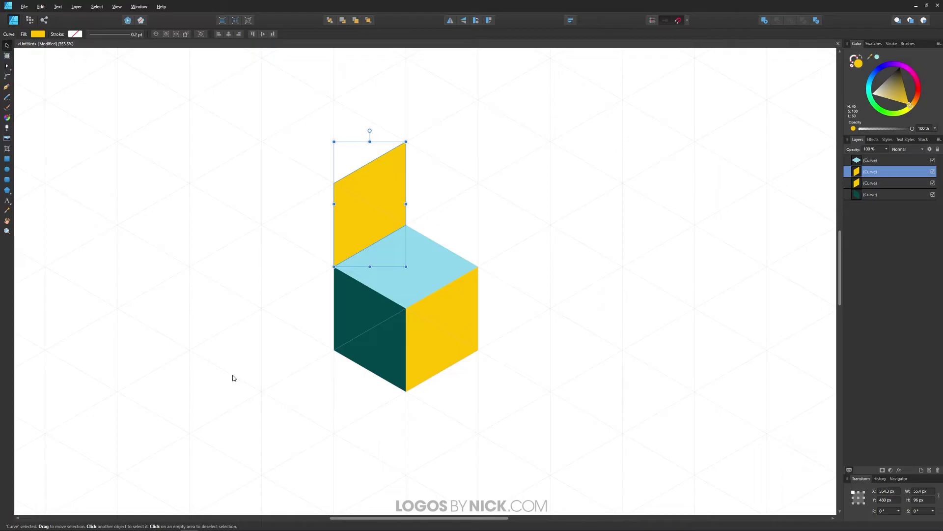
- Duplicate the dark teal face onto the light blue face's upper-right edge, and again onto the left edge of the upper yellow face
{"action": "left_click", "coordinate": [352, 306]}
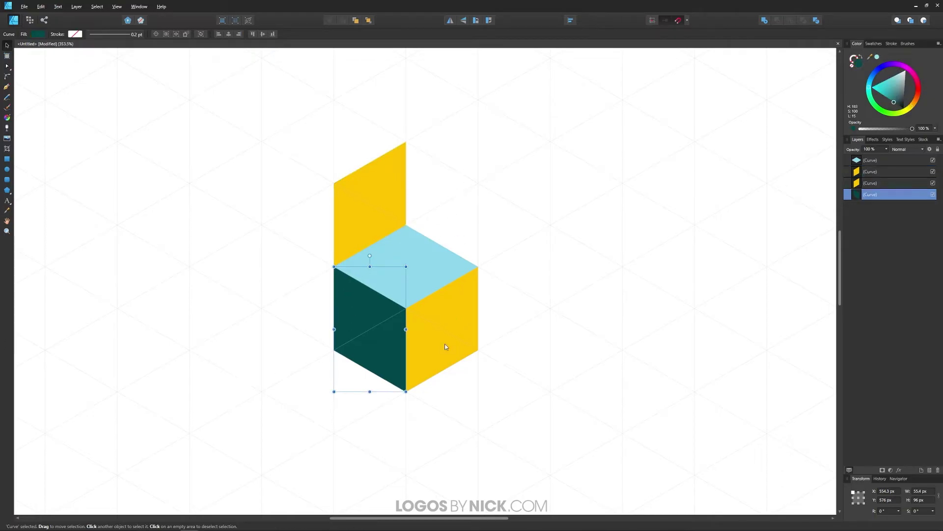
{"action": "mouse_move", "coordinate": [371, 316]}
{"action": "left_mouse_down"}
{"action": "mouse_move", "coordinate": [247, 295]}
{"action": "mouse_move", "coordinate": [456, 190]}
{"action": "mouse_move", "coordinate": [440, 216]}
{"action": "left_mouse_up"}
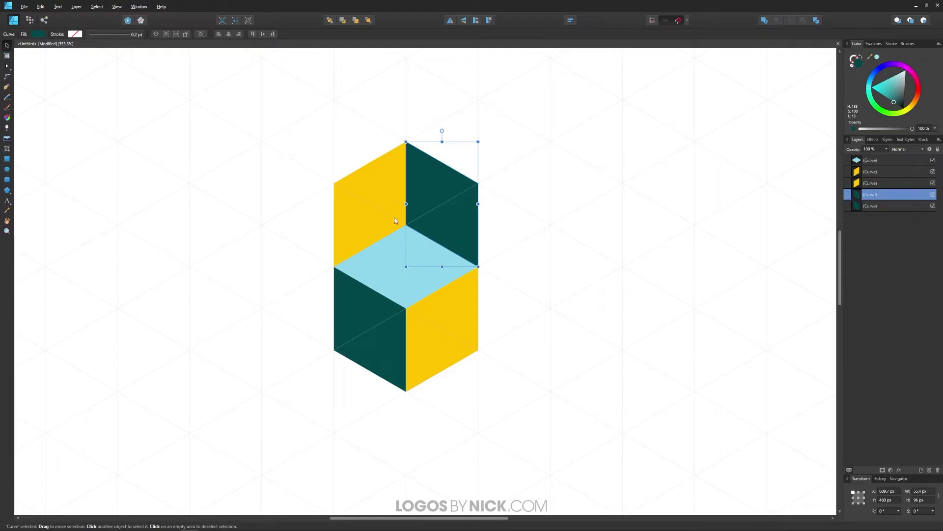
{"action": "mouse_move", "coordinate": [449, 215]}
{"action": "left_mouse_down"}
{"action": "mouse_move", "coordinate": [276, 231]}
{"action": "mouse_move", "coordinate": [273, 254]}
{"action": "mouse_move", "coordinate": [316, 229]}
{"action": "left_mouse_up"}
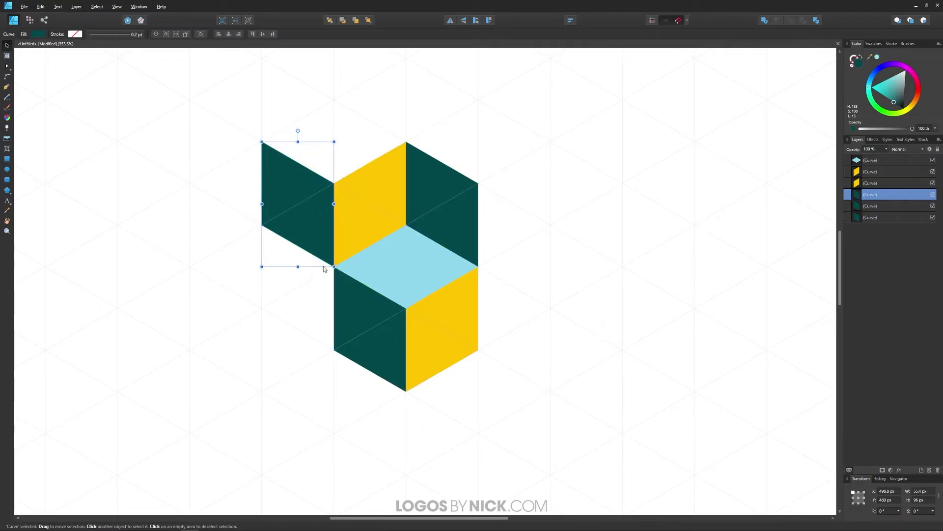
- Snap yellow copies beside the upper-right and lower-left teal faces, and a dark teal copy beside the lower yellow face
{"action": "left_click", "coordinate": [379, 204]}
{"action": "mouse_move", "coordinate": [366, 200]}
{"action": "left_mouse_down"}
{"action": "mouse_move", "coordinate": [511, 196]}
{"action": "mouse_move", "coordinate": [546, 244]}
{"action": "mouse_move", "coordinate": [500, 228]}
{"action": "left_mouse_up"}
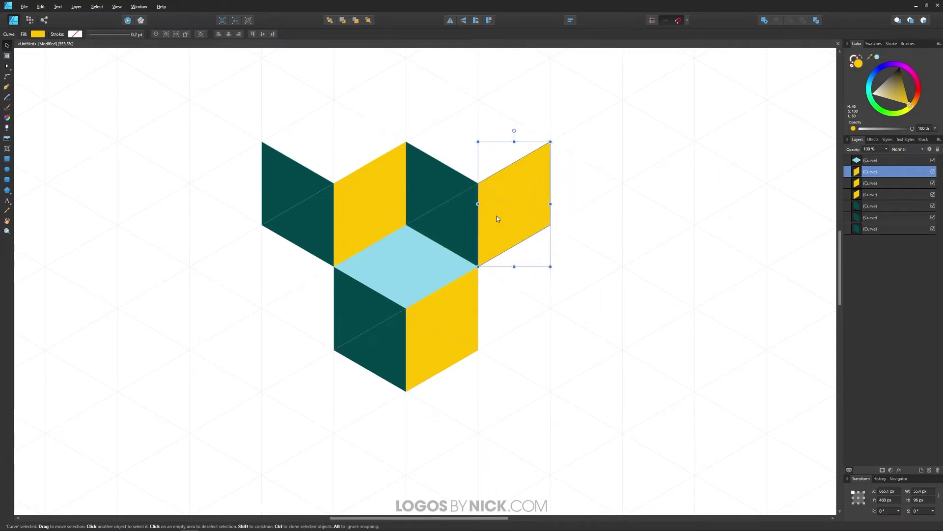
{"action": "mouse_move", "coordinate": [533, 189]}
{"action": "left_mouse_down"}
{"action": "mouse_move", "coordinate": [388, 247]}
{"action": "mouse_move", "coordinate": [296, 321]}
{"action": "mouse_move", "coordinate": [330, 306]}
{"action": "left_mouse_up"}
{"action": "left_click", "coordinate": [314, 214]}
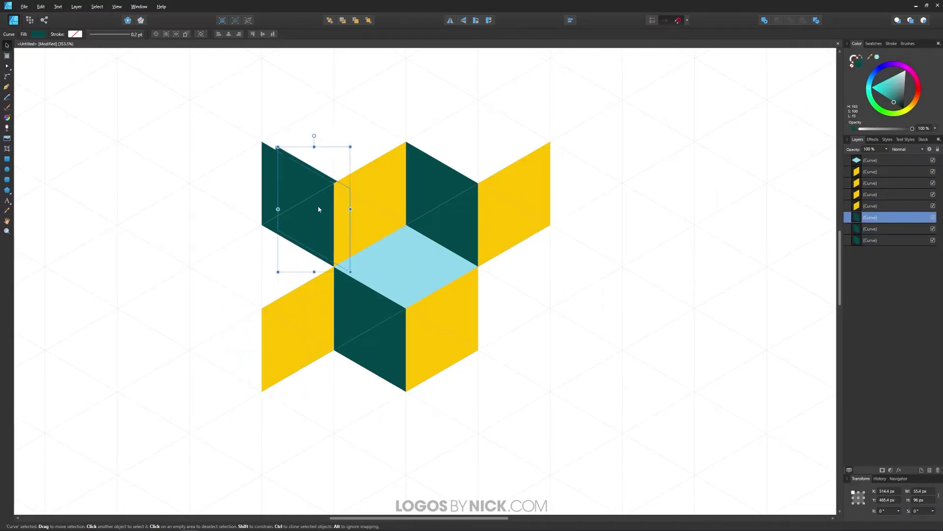
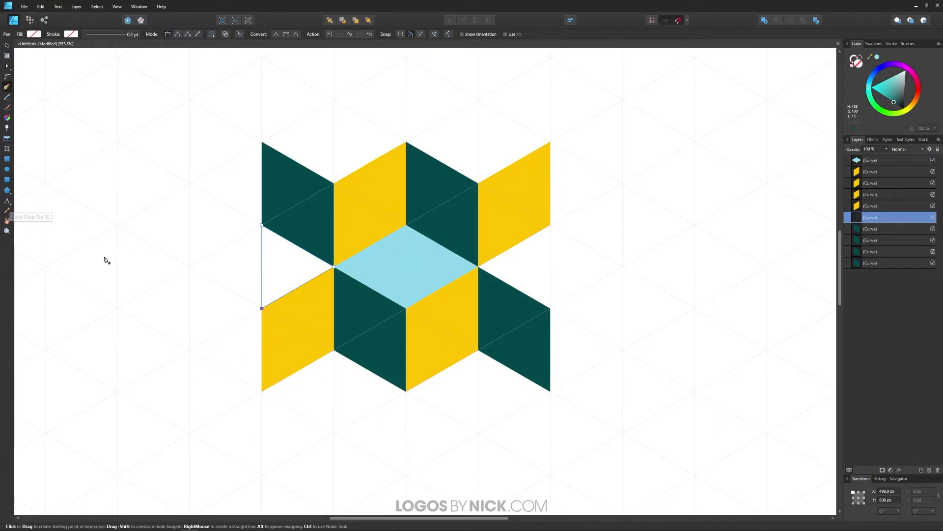
- Fill the triangle in the pattern's left gap with light blue sampled from the cube's top face
{"action": "key", "text": "i"}
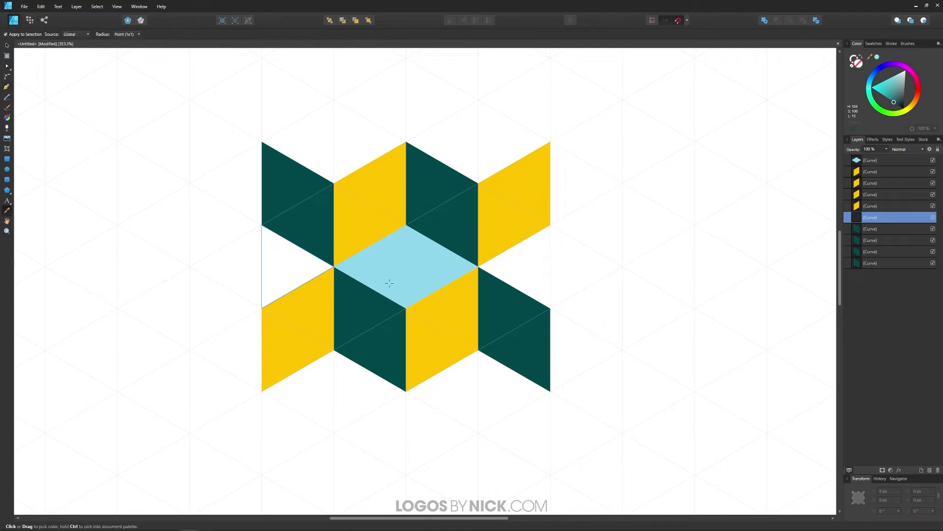
{"action": "left_click", "coordinate": [410, 266]}
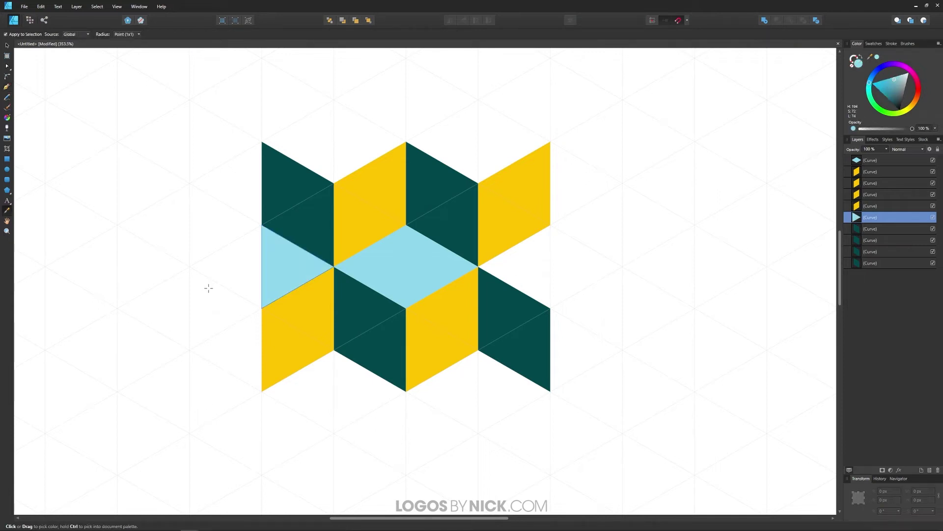
- Draw a triangle closing the pattern's upper-left gap between the teal and yellow faces, and fill it with the sampled light blue
{"action": "key", "text": "p"}
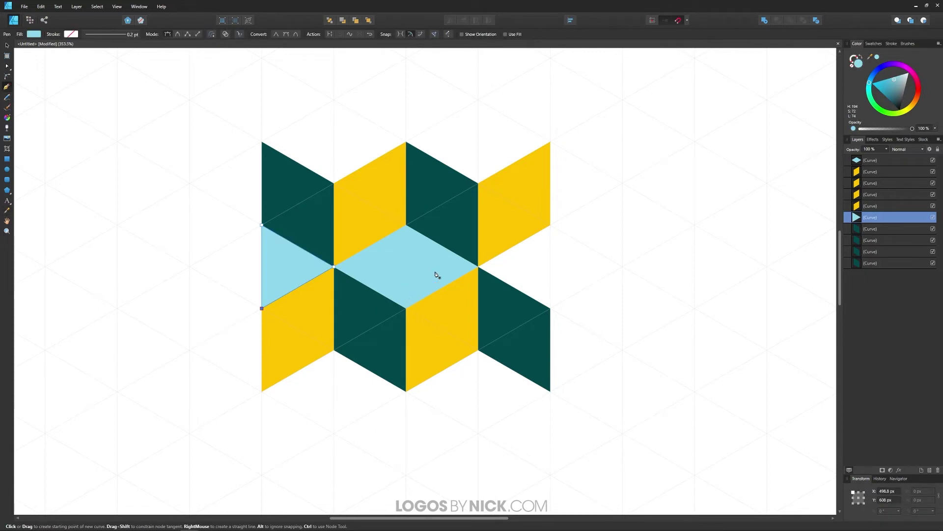
{"action": "left_click", "coordinate": [262, 142]}
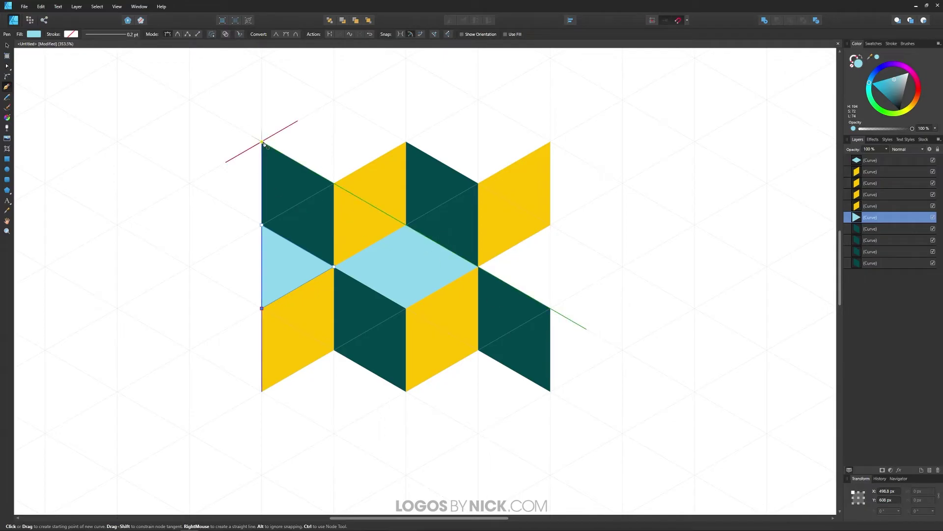
{"action": "left_click", "coordinate": [334, 183]}
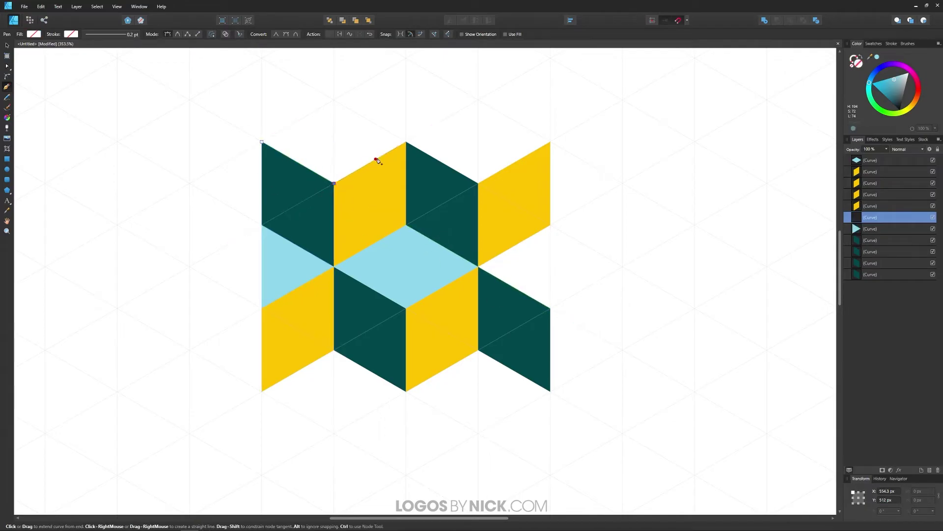
{"action": "left_click", "coordinate": [406, 142]}
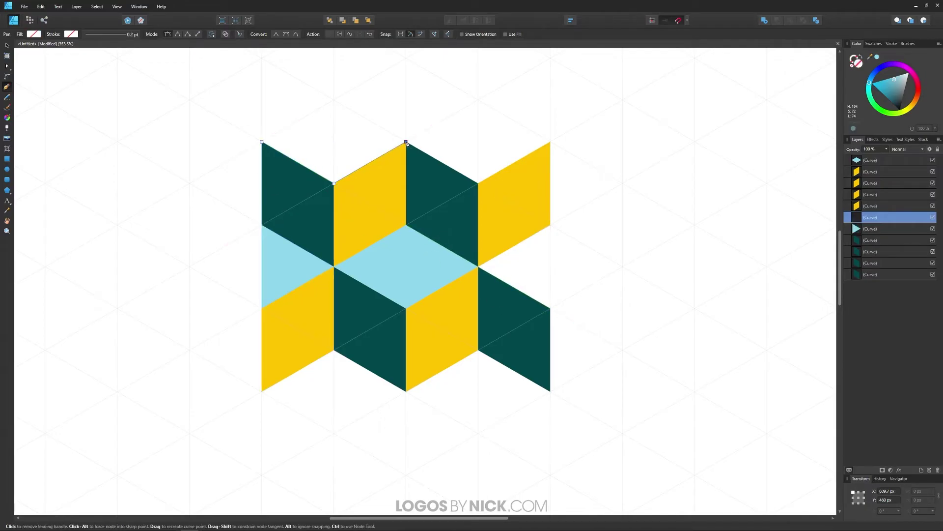
{"action": "left_click", "coordinate": [262, 142]}
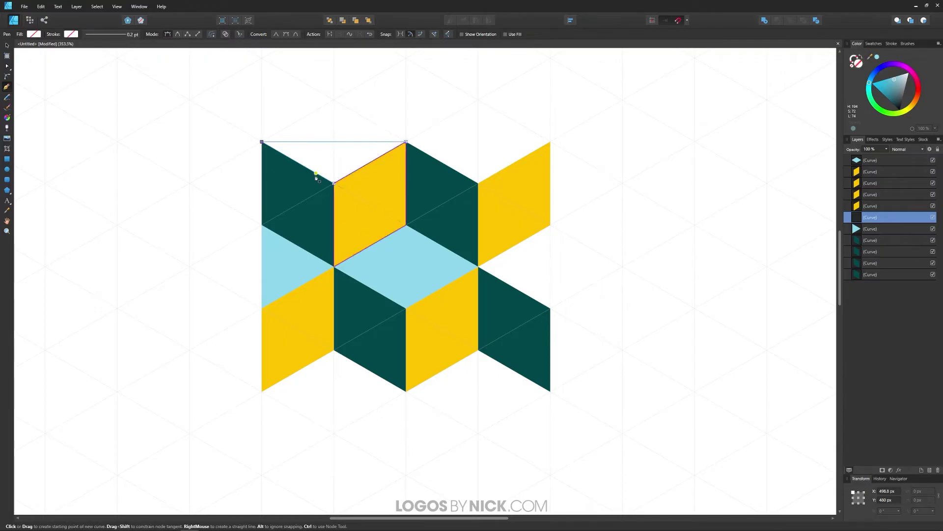
{"action": "key", "text": "i"}
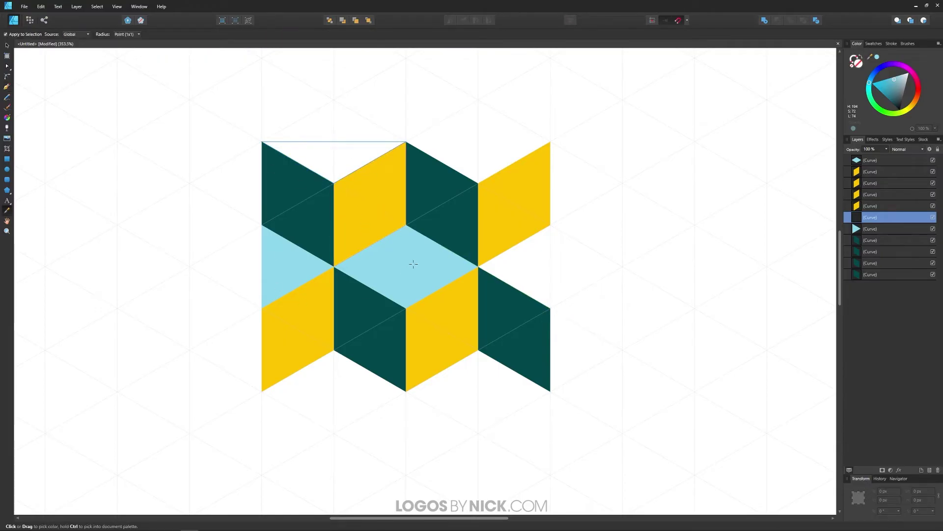
{"action": "left_click", "coordinate": [414, 264]}
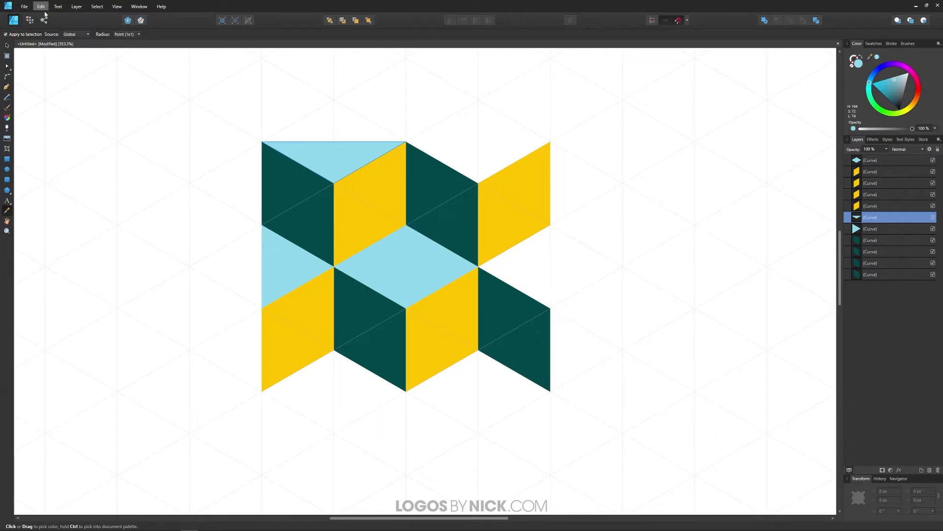
- Duplicate the light blue top triangle into the other top gap, and place vertically flipped copies in both bottom gaps
{"action": "left_click", "coordinate": [7, 45]}
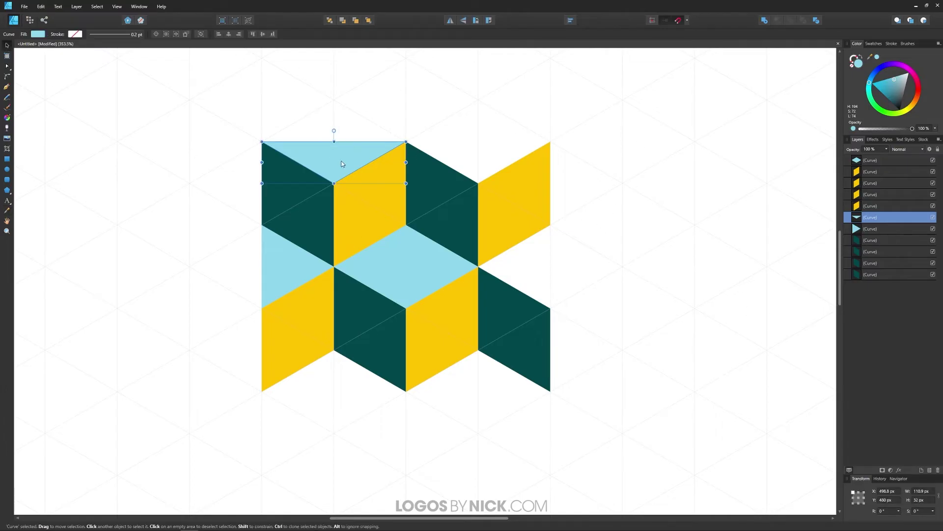
{"action": "mouse_move", "coordinate": [348, 181]}
{"action": "left_mouse_down"}
{"action": "mouse_move", "coordinate": [488, 111]}
{"action": "mouse_move", "coordinate": [476, 151]}
{"action": "mouse_move", "coordinate": [481, 171]}
{"action": "left_mouse_up"}
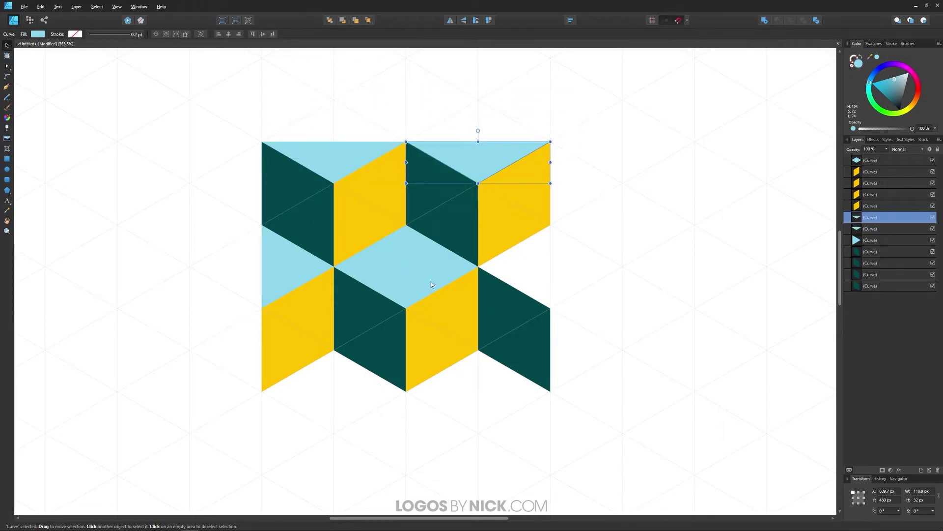
{"action": "mouse_move", "coordinate": [486, 157]}
{"action": "left_mouse_down"}
{"action": "mouse_move", "coordinate": [472, 406]}
{"action": "mouse_move", "coordinate": [481, 417]}
{"action": "left_mouse_up"}
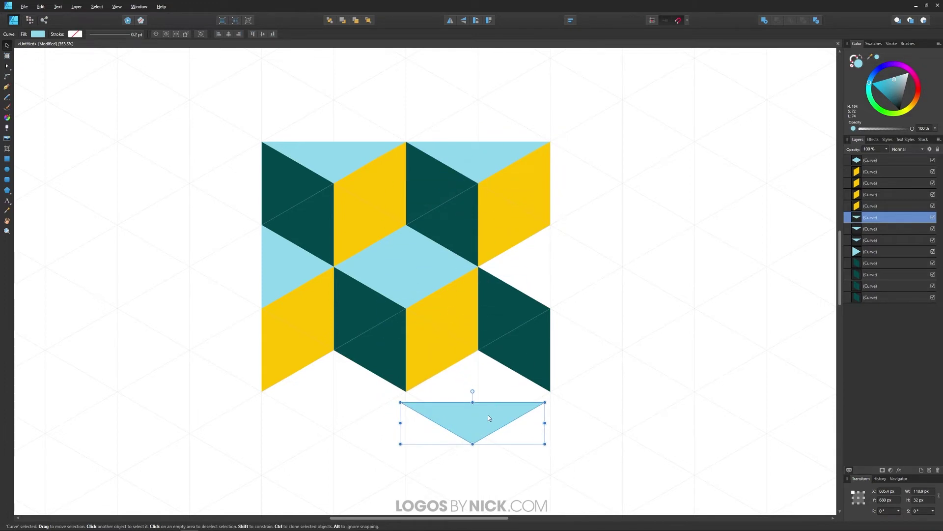
{"action": "left_click", "coordinate": [464, 24]}
{"action": "left_click_drag", "start_coordinate": [479, 430], "coordinate": [482, 373]}
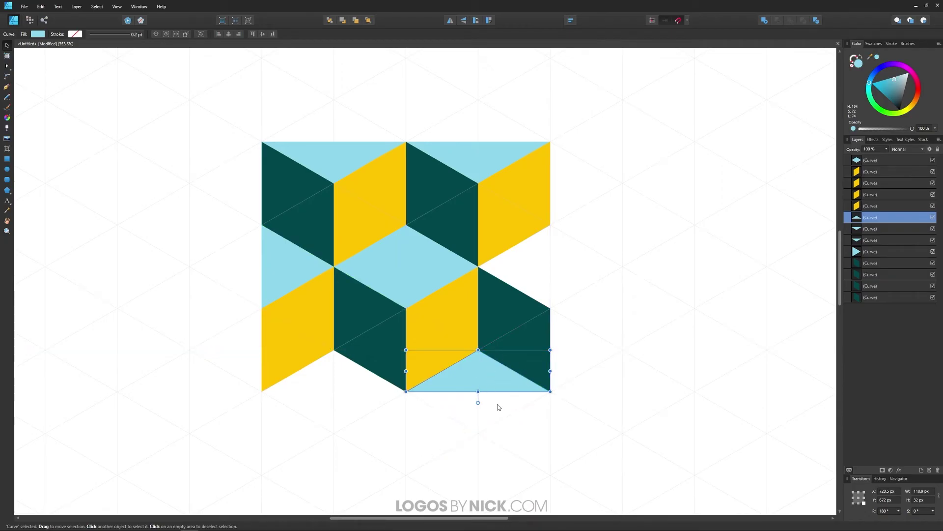
{"action": "mouse_move", "coordinate": [482, 372]}
{"action": "left_mouse_down"}
{"action": "mouse_move", "coordinate": [328, 417]}
{"action": "mouse_move", "coordinate": [339, 377]}
{"action": "left_mouse_up"}
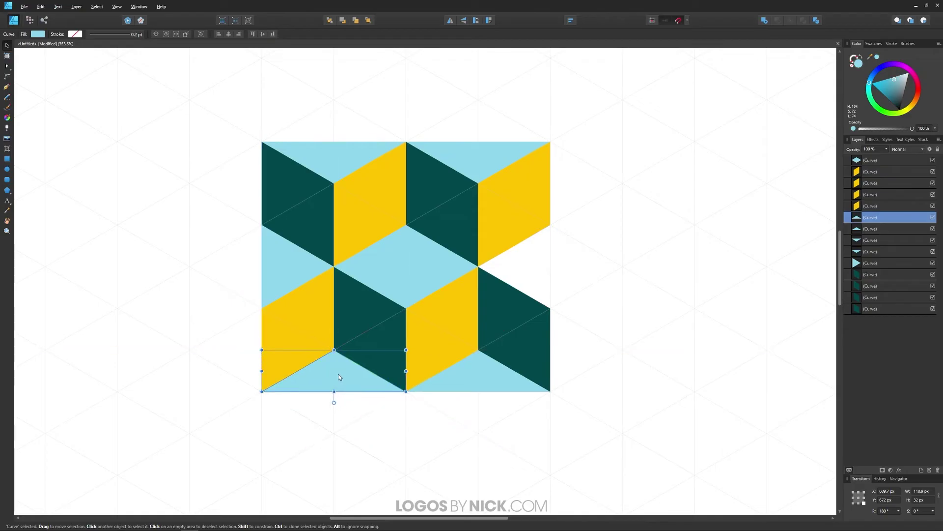
- Duplicate the pattern's left light blue triangle, flip the copy horizontally, and snap it into the gap on the right side
{"action": "left_click", "coordinate": [297, 270]}
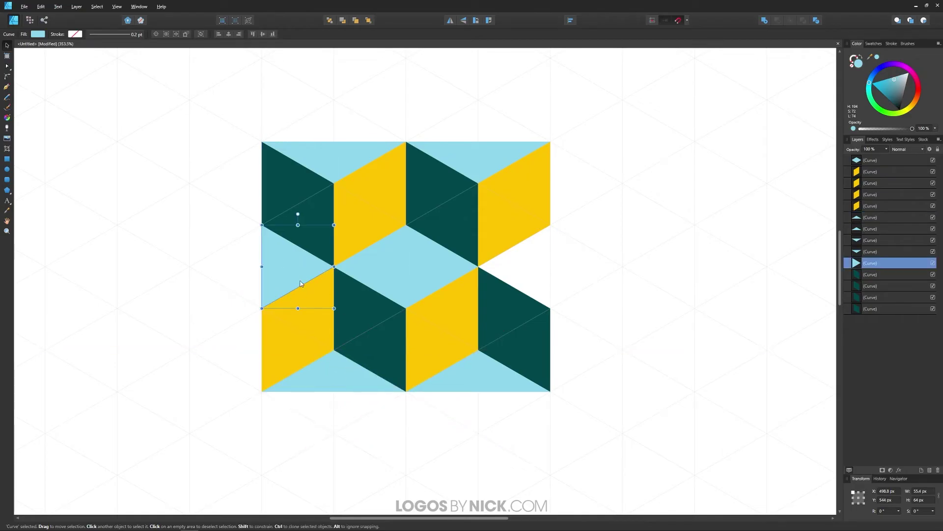
{"action": "left_click_drag", "start_coordinate": [279, 256], "coordinate": [589, 258]}
{"action": "key", "text": "ctrl+j"}
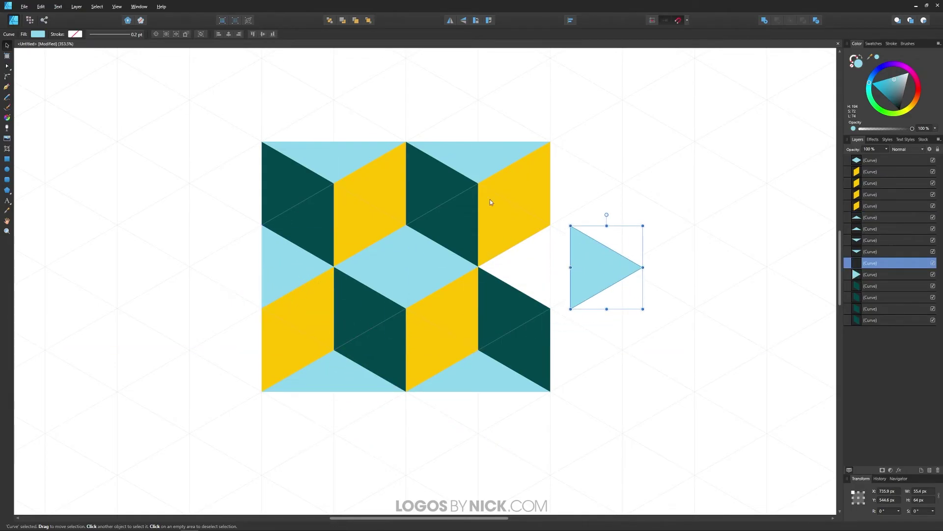
{"action": "left_click", "coordinate": [451, 21]}
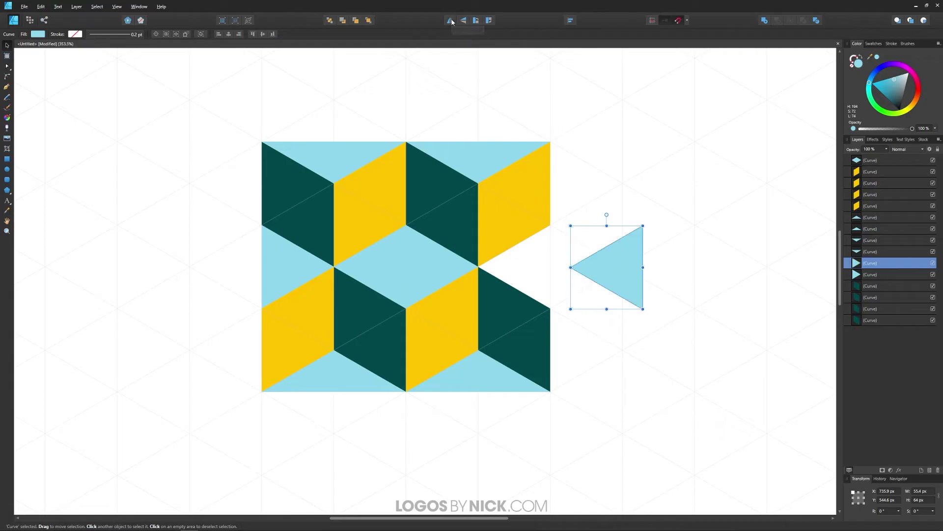
{"action": "left_click_drag", "start_coordinate": [606, 259], "coordinate": [520, 268]}
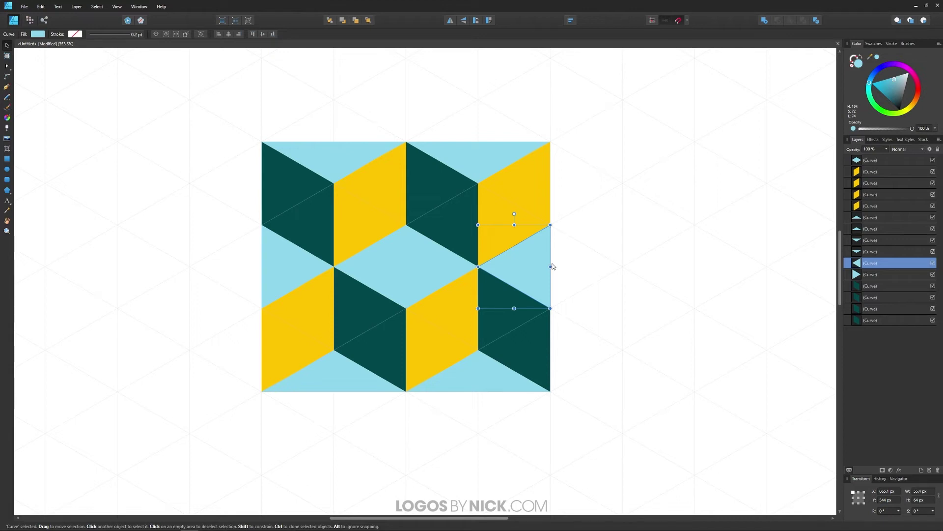
{"action": "left_click", "coordinate": [652, 444]}
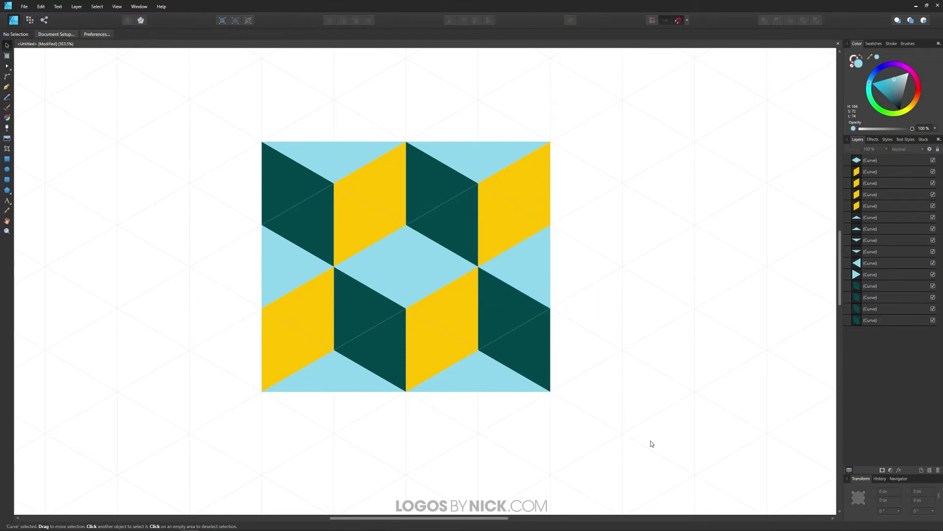
- Select all the shapes of the rectangular pattern tile and group them
{"action": "left_click_drag", "start_coordinate": [651, 441], "coordinate": [205, 75]}
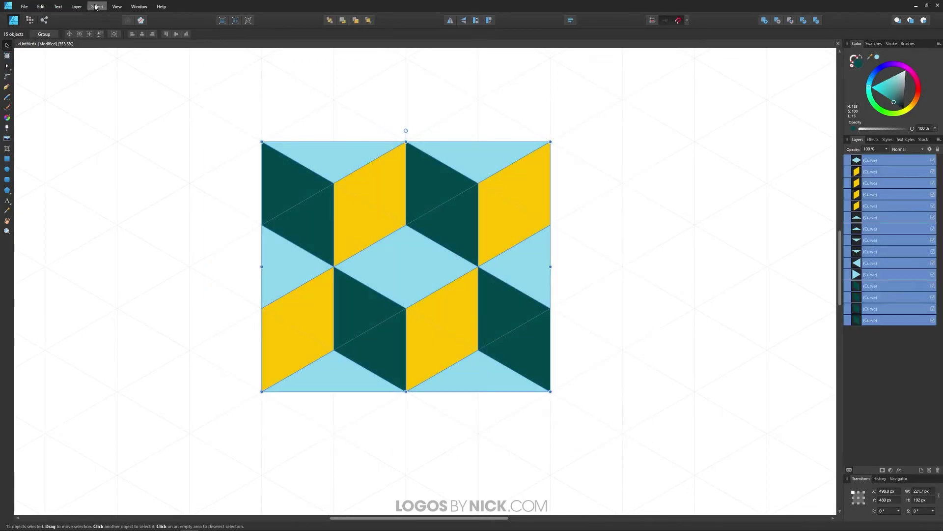
{"action": "left_click", "coordinate": [77, 7]}
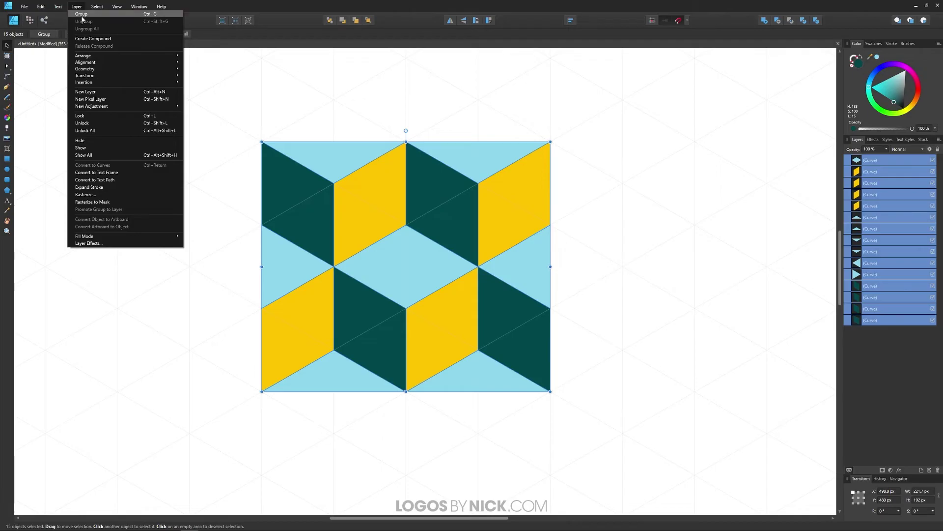
{"action": "left_click", "coordinate": [81, 15]}
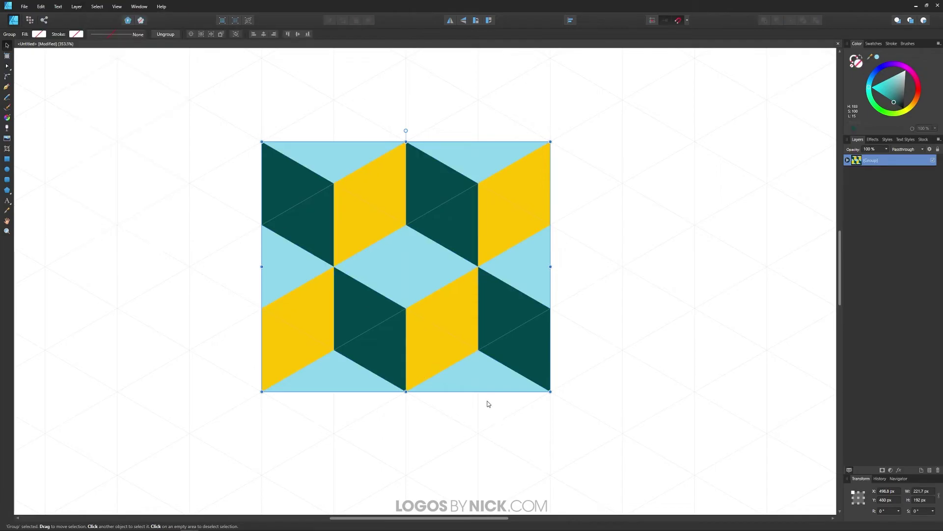
- Hide the document's triangular grid
{"action": "scroll", "coordinate": [489, 403], "scroll_direction": "down", "scroll_amount": 8}
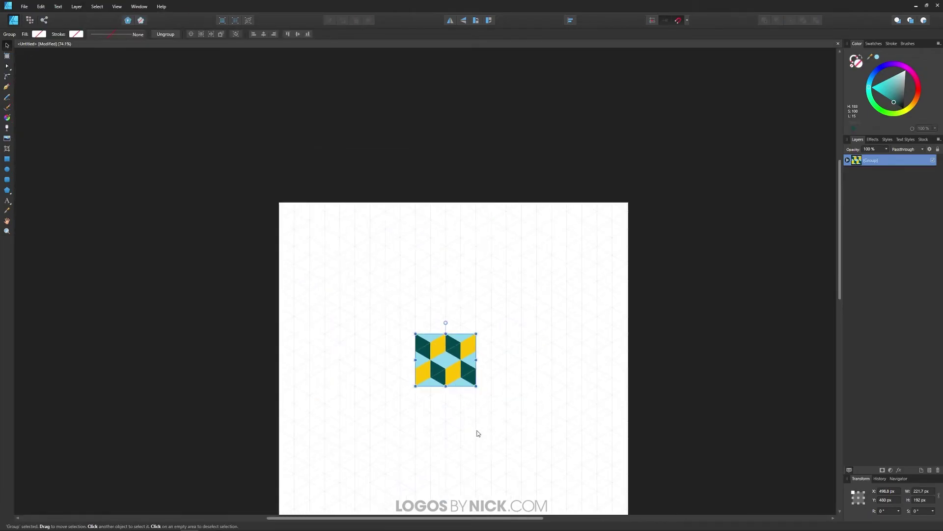
{"action": "scroll", "coordinate": [478, 434], "scroll_direction": "down", "scroll_amount": 3}
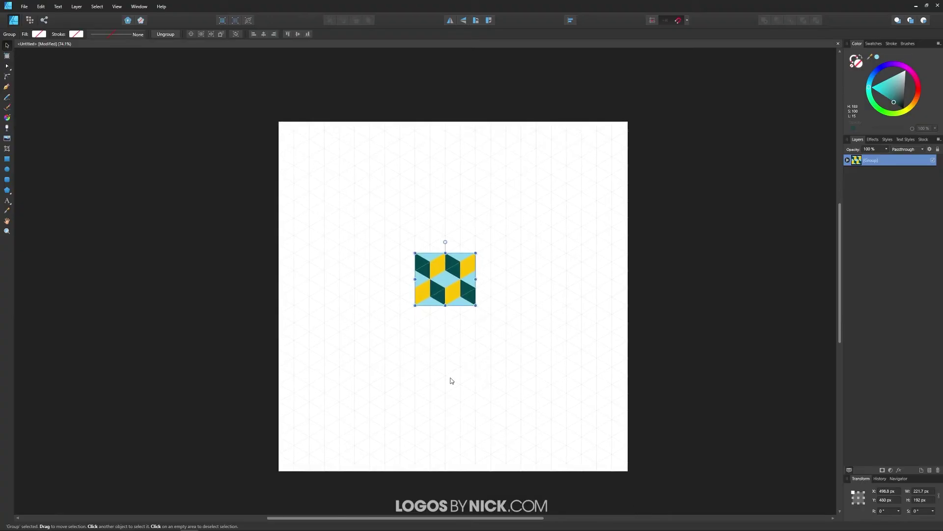
{"action": "left_click", "coordinate": [114, 7]}
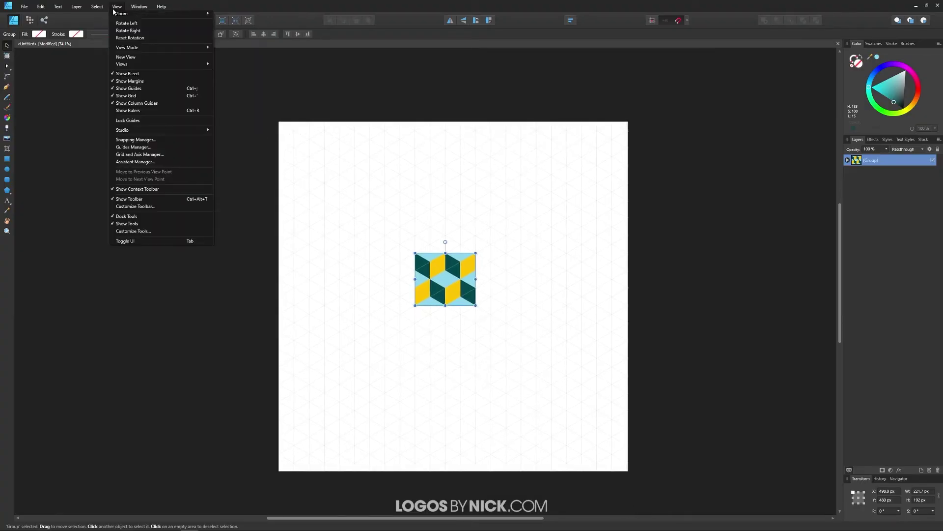
{"action": "left_click", "coordinate": [139, 96]}
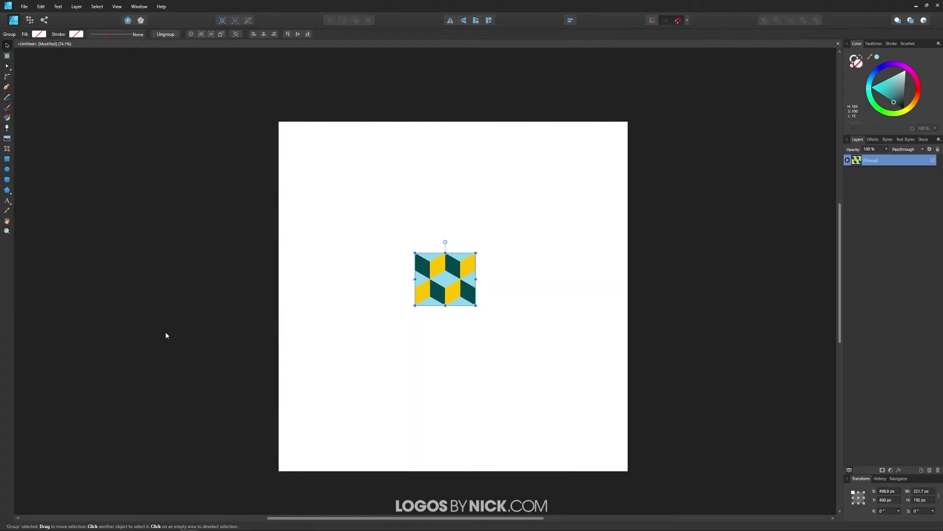
- Turn off snapping and move the pattern group to the page's top-left corner, at about X 9 px, Y 6.5 px
{"action": "left_click", "coordinate": [679, 22]}
{"action": "left_click_drag", "start_coordinate": [455, 285], "coordinate": [323, 158]}
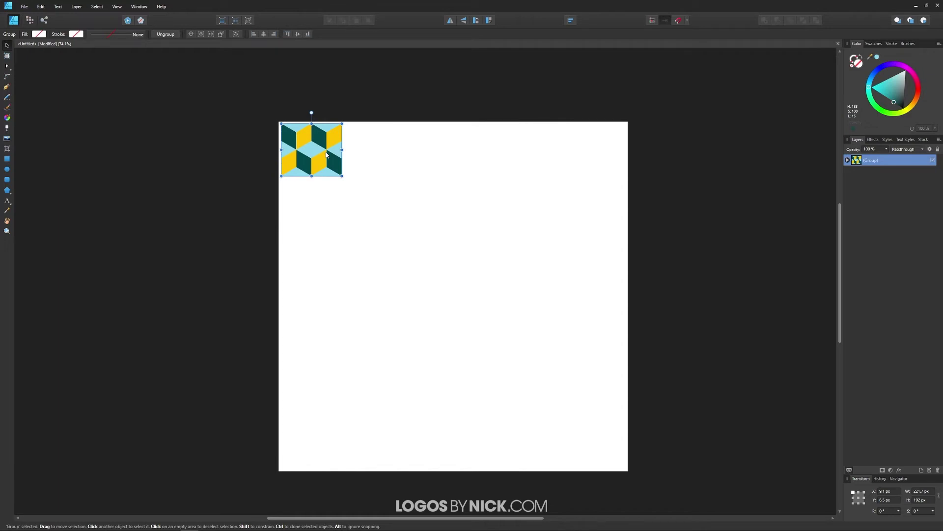
- Switch to the export workspace and create a slice from the pattern group's layer
{"action": "left_click", "coordinate": [44, 20]}
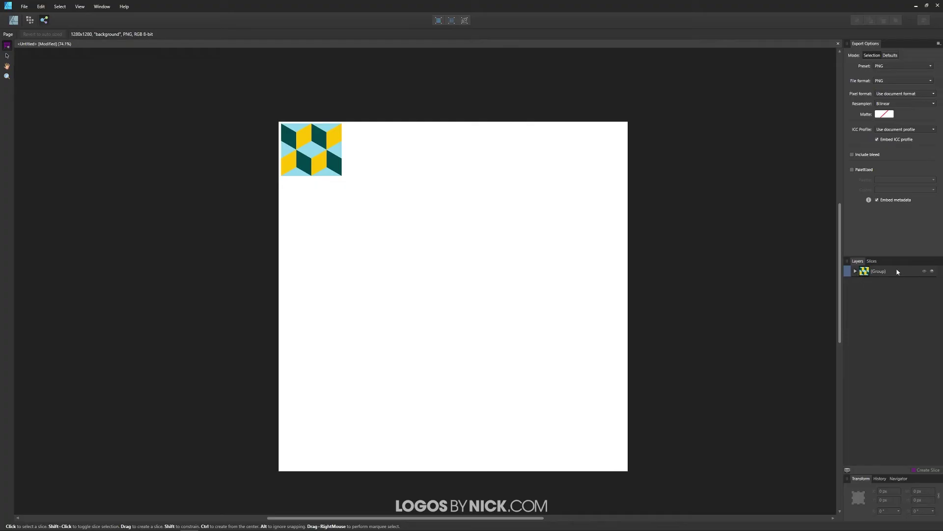
{"action": "left_click", "coordinate": [879, 274]}
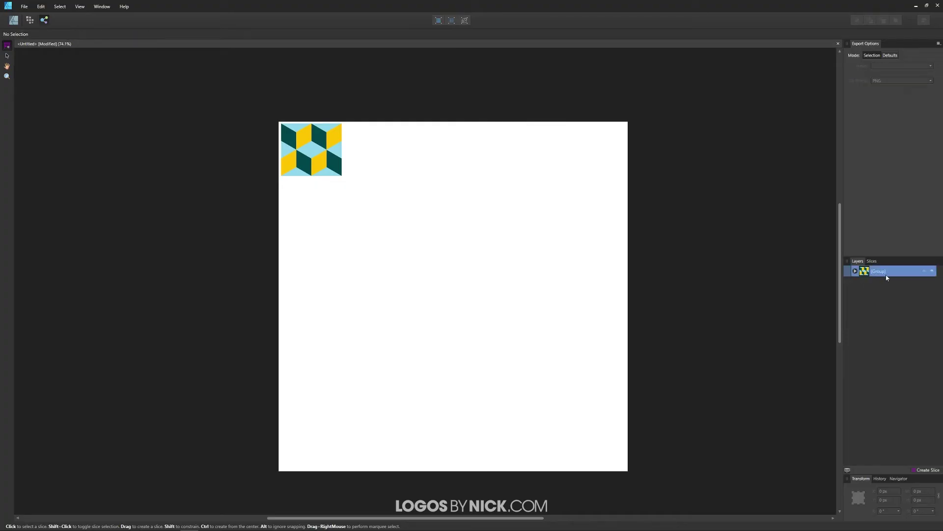
{"action": "left_click", "coordinate": [928, 472]}
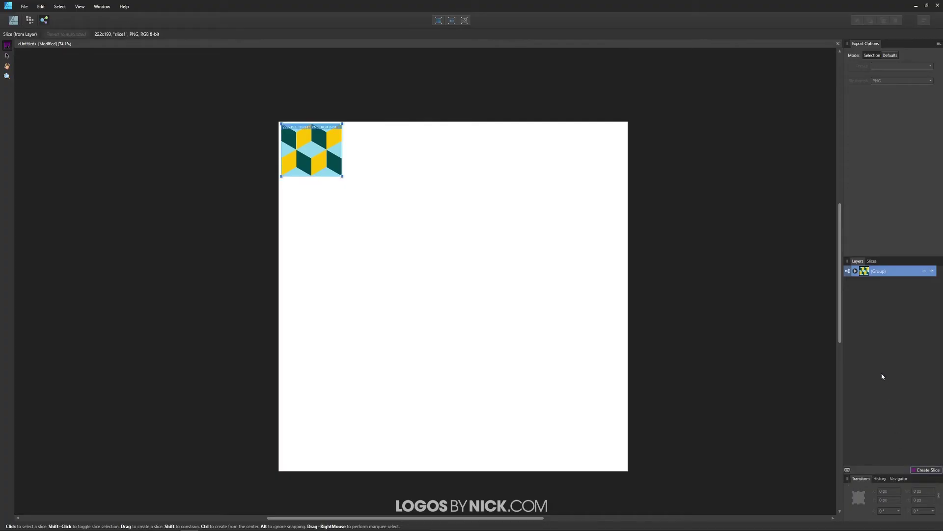
- Exclude the background slice from the export and rename the pattern's slice to pattern-tile
{"action": "left_click", "coordinate": [871, 261]}
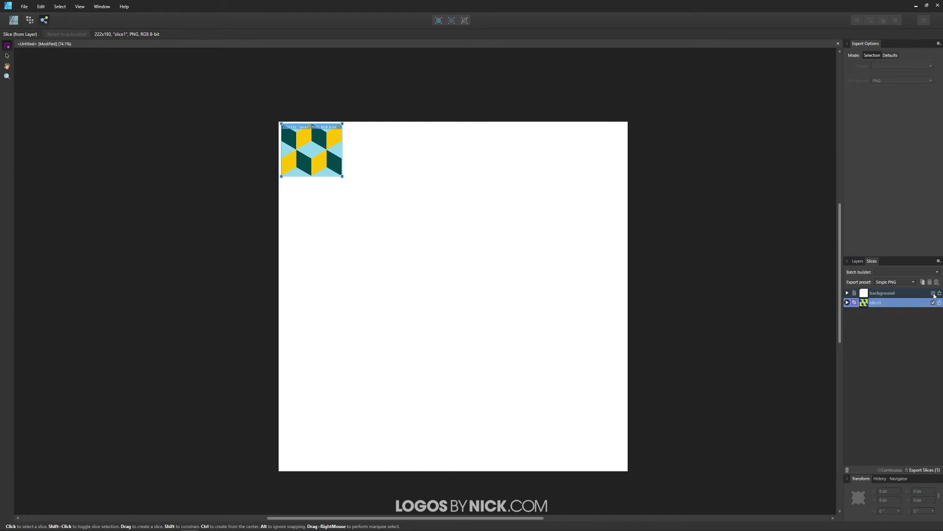
{"action": "left_click", "coordinate": [934, 293]}
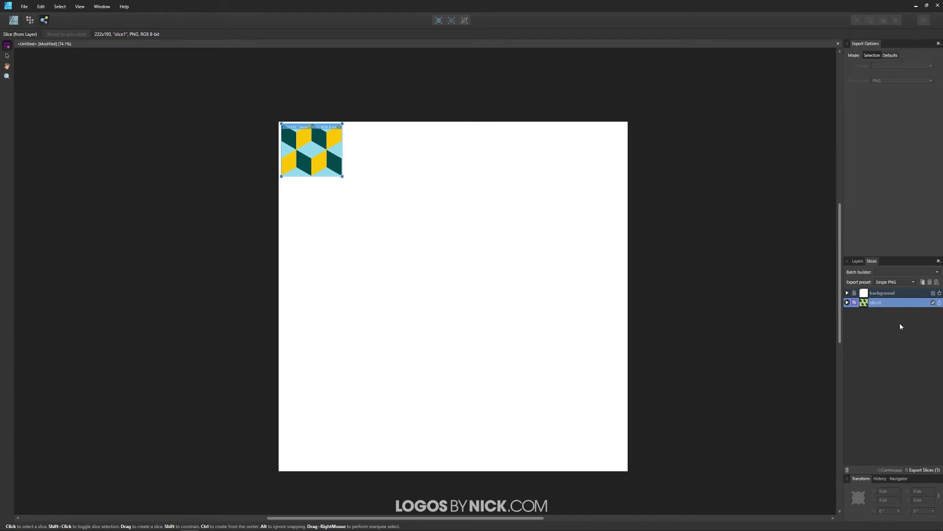
{"action": "double_click", "coordinate": [878, 302]}
{"action": "type", "text": "pattern-tile"}
{"action": "key", "text": "Return"}
- Set the pattern-tile slice to export as PNG at 1x scale
{"action": "left_click", "coordinate": [847, 303]}
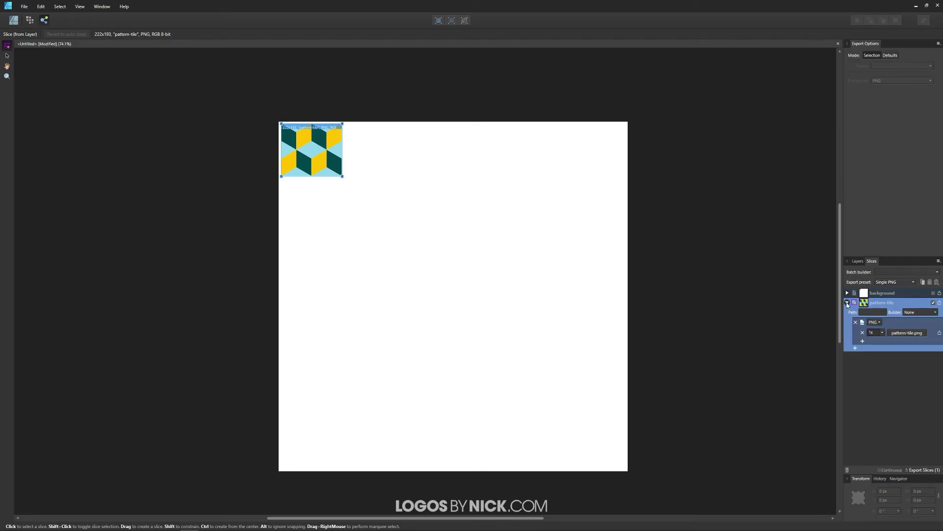
{"action": "left_click", "coordinate": [879, 322]}
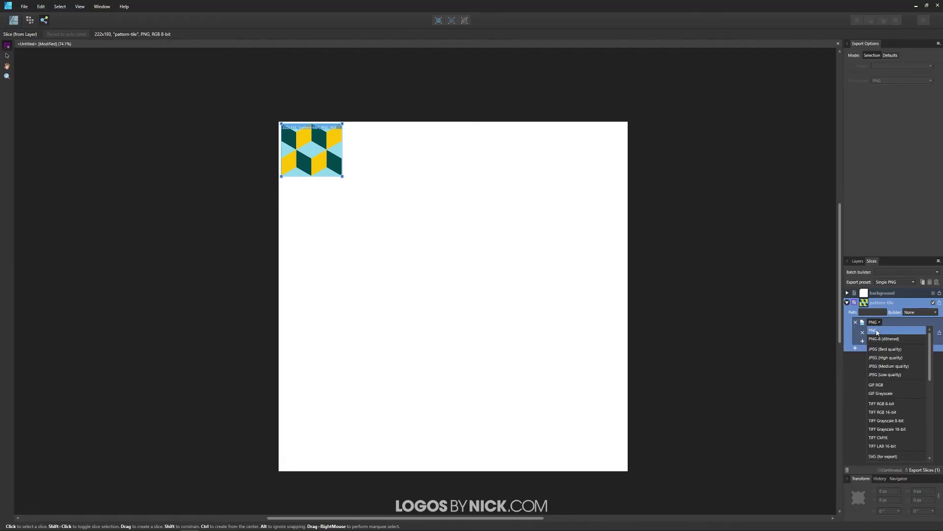
{"action": "left_click", "coordinate": [877, 331]}
{"action": "left_click", "coordinate": [882, 332]}
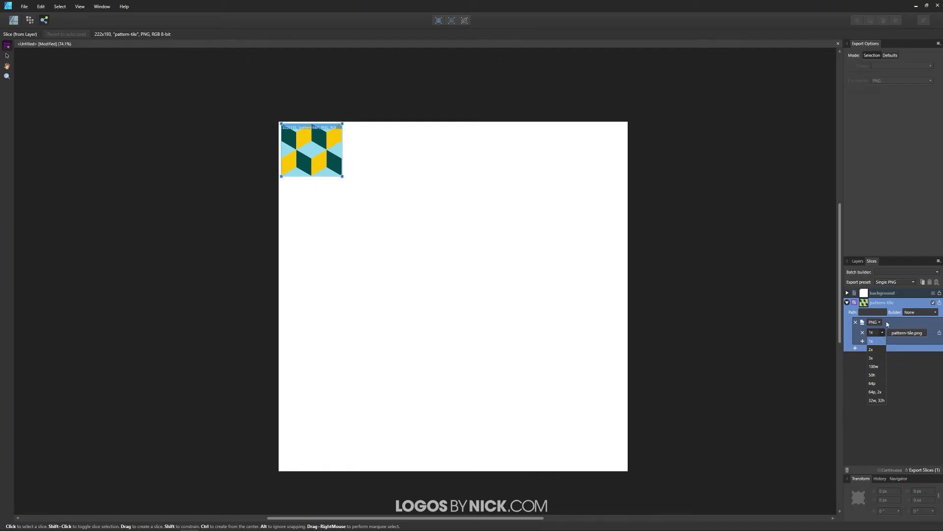
{"action": "left_click", "coordinate": [890, 324]}
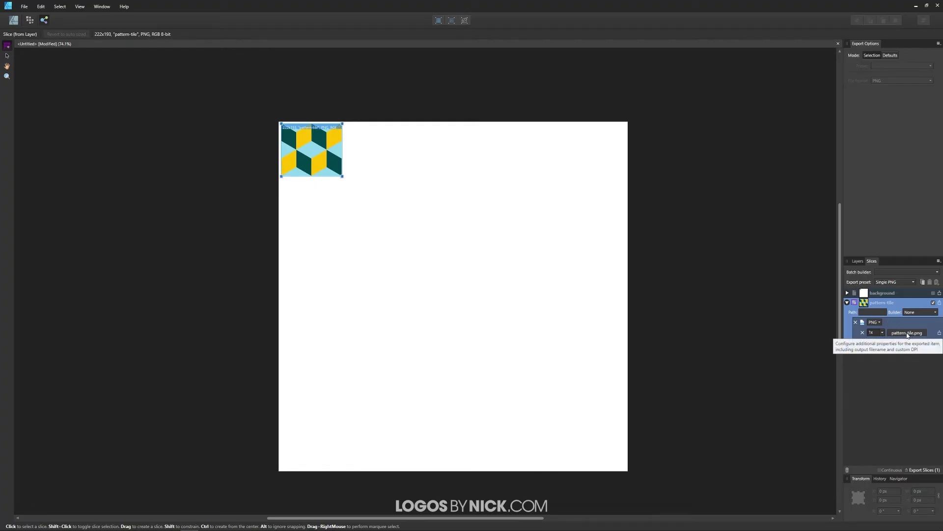
- Export the pattern-tile slice to the Desktop folder
{"action": "left_click", "coordinate": [922, 471]}
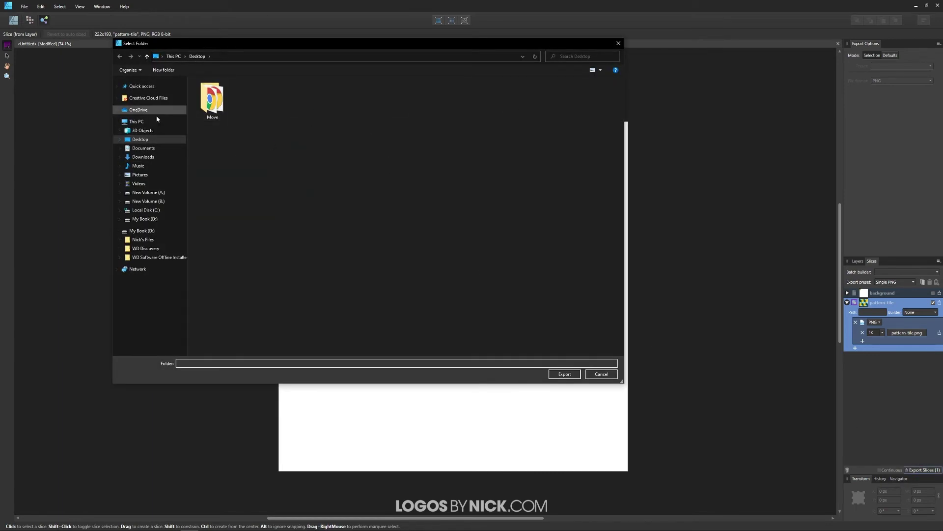
{"action": "left_click", "coordinate": [146, 139]}
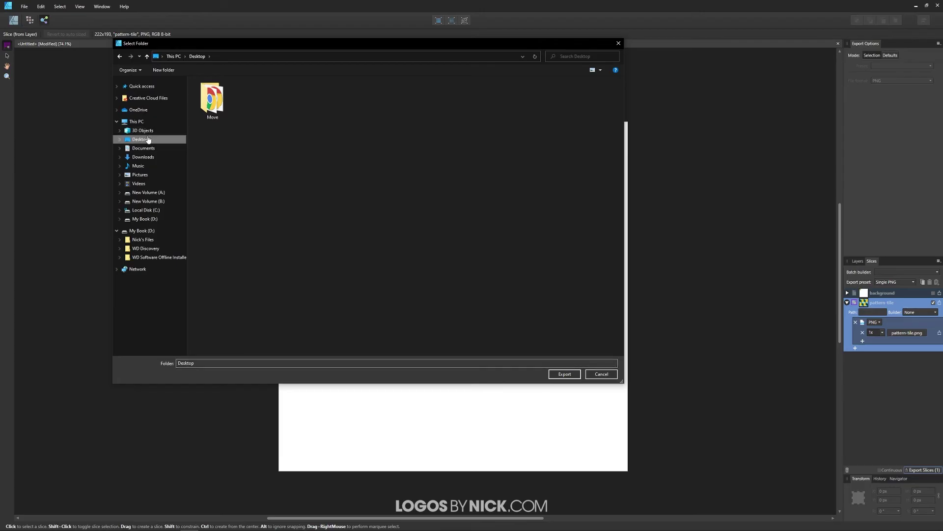
{"action": "left_click", "coordinate": [564, 374]}
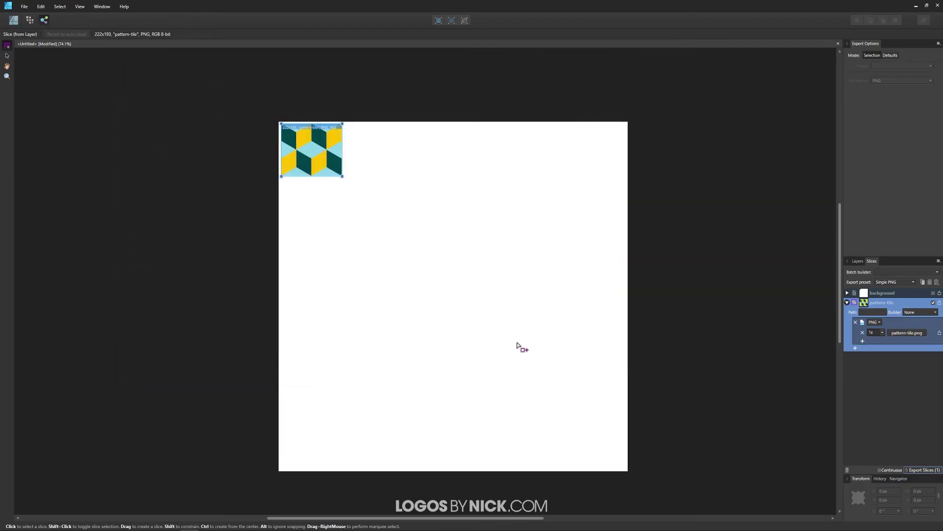
- Return to the design workspace and delete the pattern group from the page
{"action": "left_click", "coordinate": [15, 24]}
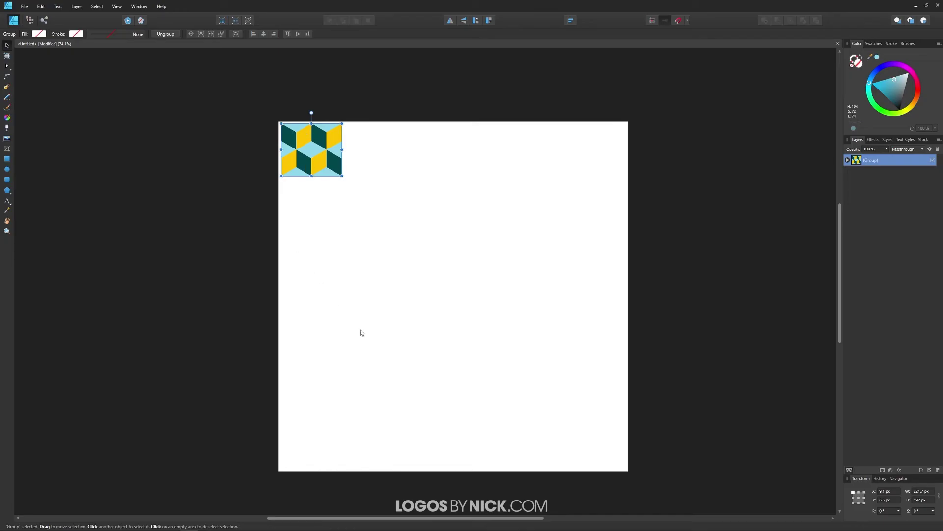
{"action": "left_click_drag", "start_coordinate": [311, 161], "coordinate": [336, 173]}
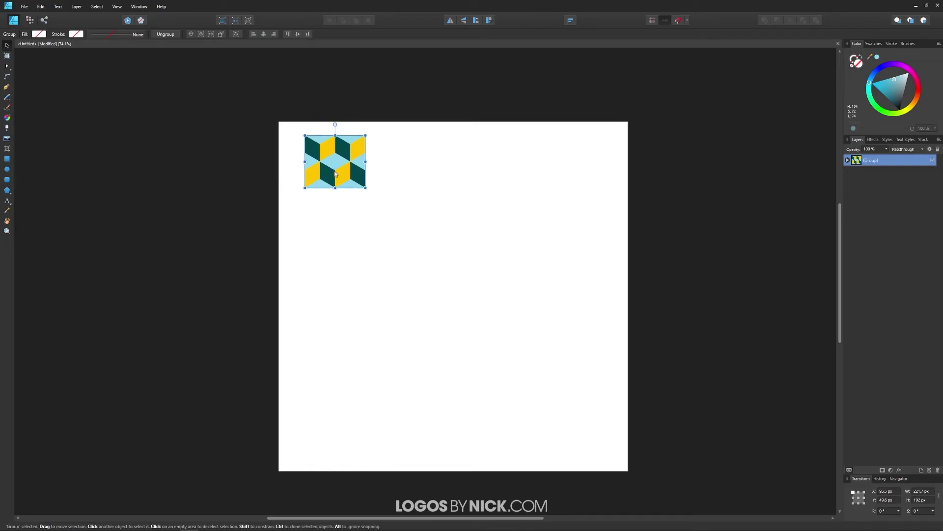
{"action": "key", "text": "Delete"}
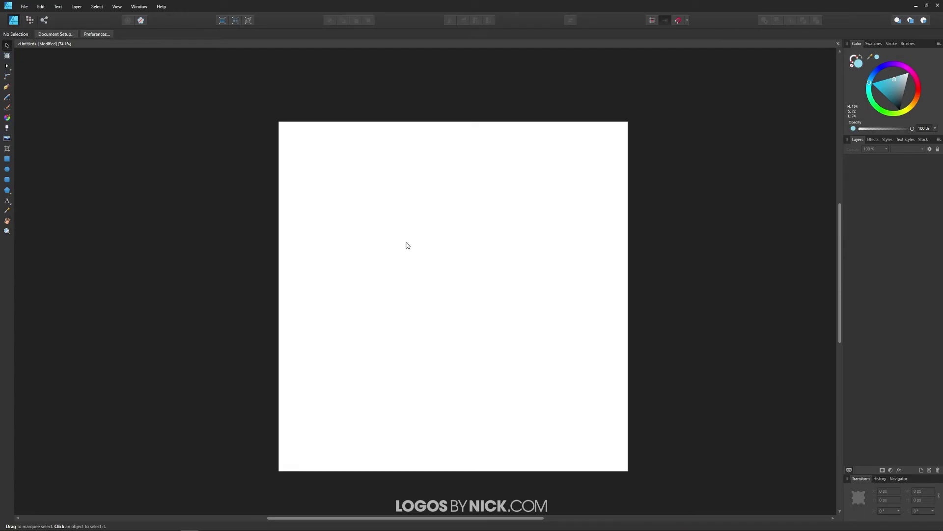
- Draw a circle about 697.5 px in diameter on the page, at about X 270 px, Y 191 px
{"action": "left_click", "coordinate": [8, 170]}
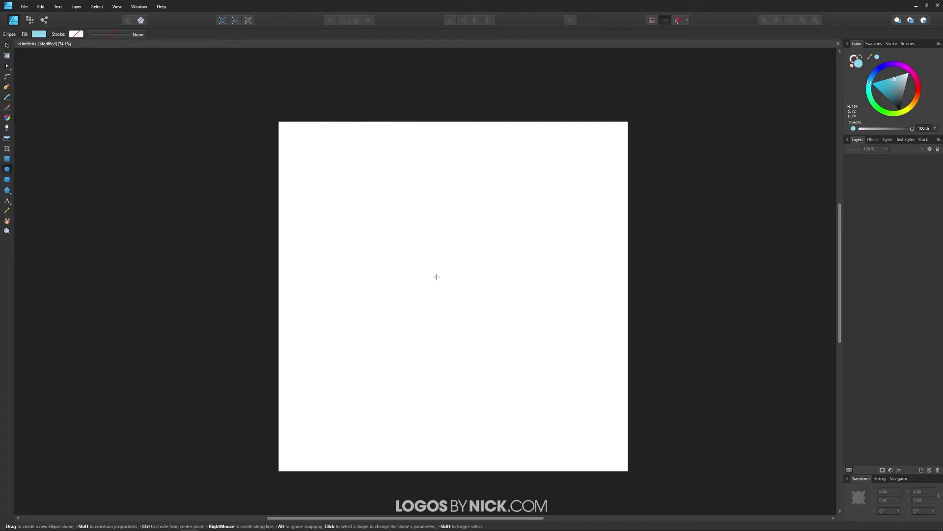
{"action": "left_click_drag", "start_coordinate": [353, 174], "coordinate": [556, 364]}
{"action": "mouse_move", "coordinate": [581, 366]}
{"action": "left_mouse_down"}
{"action": "mouse_move", "coordinate": [572, 370]}
{"action": "mouse_move", "coordinate": [501, 297]}
{"action": "mouse_move", "coordinate": [573, 385]}
{"action": "mouse_move", "coordinate": [543, 365]}
{"action": "left_mouse_up"}
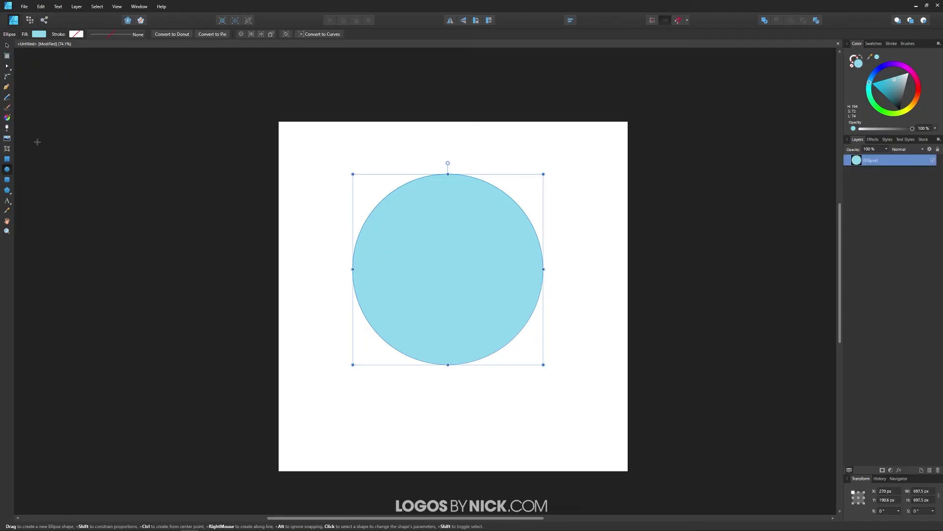
- Give the circle a bitmap fill using pattern-tile.png from the Desktop
{"action": "left_click", "coordinate": [8, 118]}
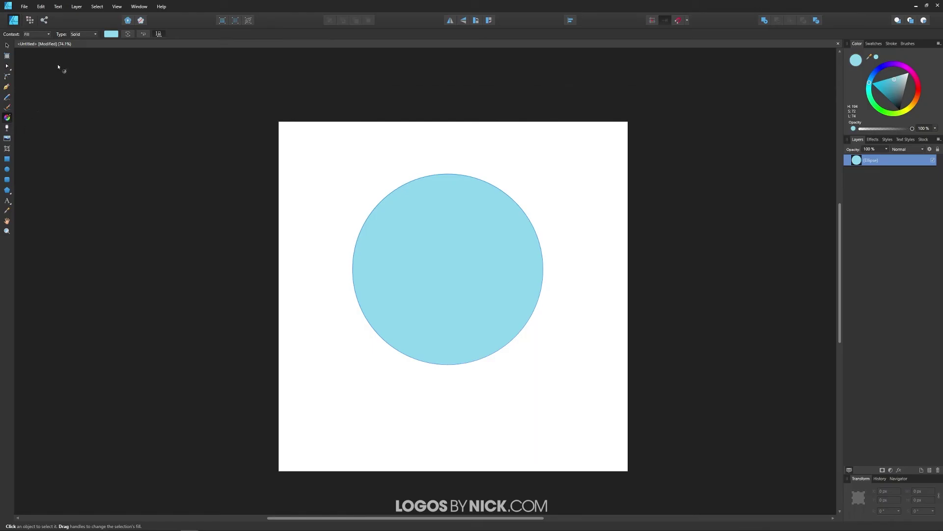
{"action": "left_click", "coordinate": [83, 35]}
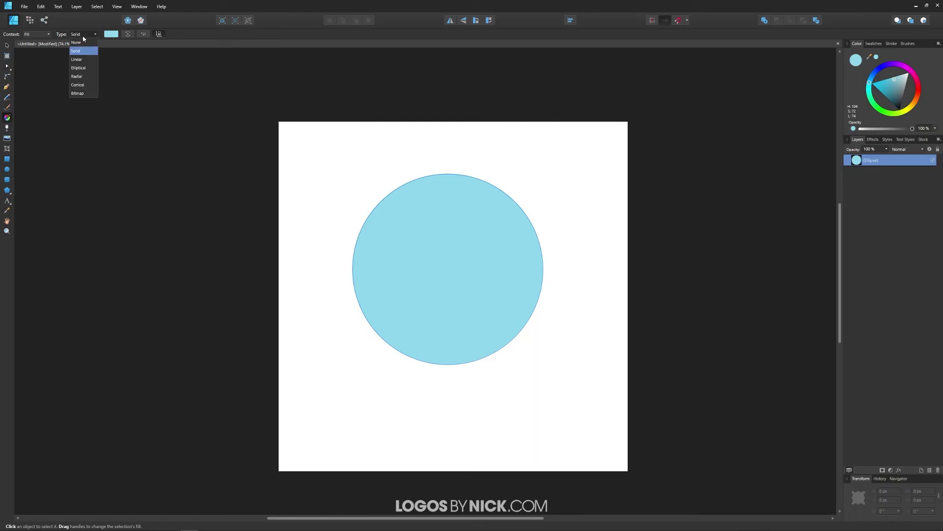
{"action": "left_click", "coordinate": [78, 94]}
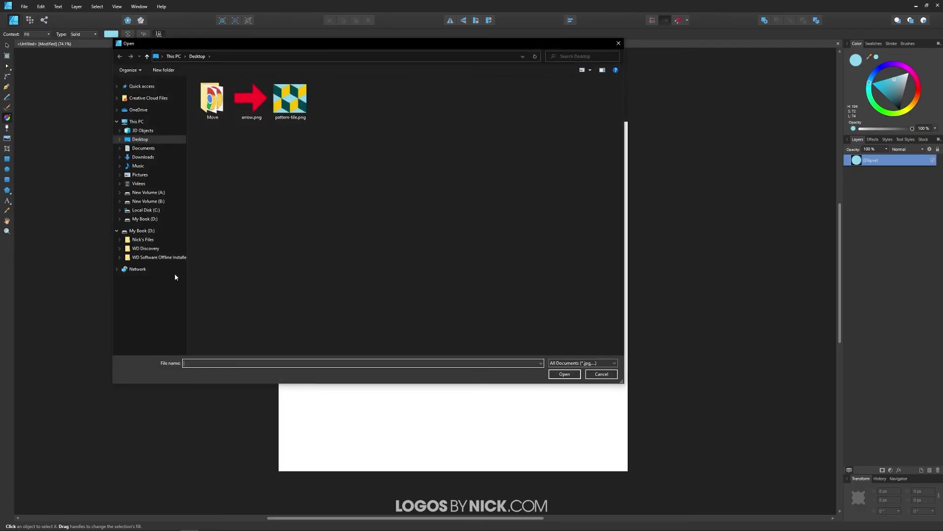
{"action": "double_click", "coordinate": [304, 106]}
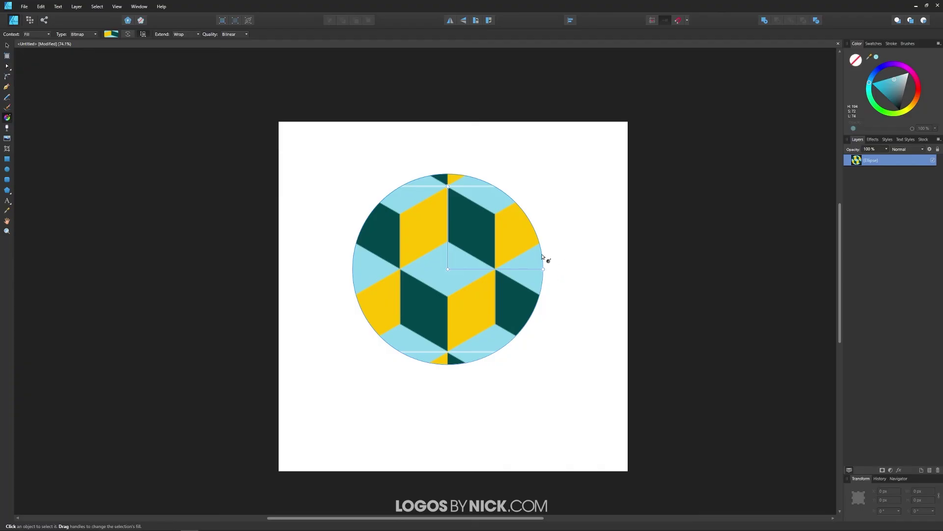
- Shrink the circle's bitmap fill to about a quarter of its size so the cube pattern repeats in smaller tiles
{"action": "left_click_drag", "start_coordinate": [448, 270], "coordinate": [441, 320]}
{"action": "key", "text": "ctrl+z"}
{"action": "left_click_drag", "start_coordinate": [543, 269], "coordinate": [472, 268]}
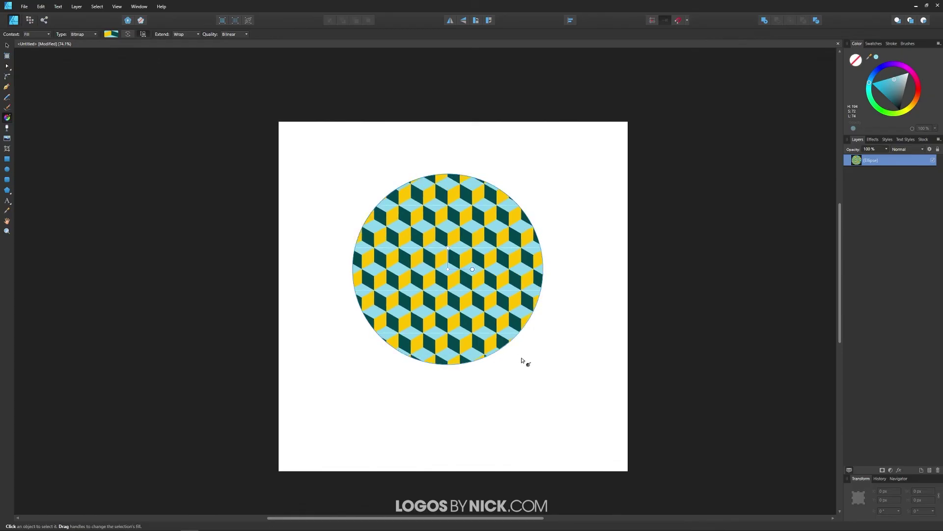
- Deselect the circle and examine the seams between the repeated pattern tiles up close
{"action": "left_click", "coordinate": [6, 47]}
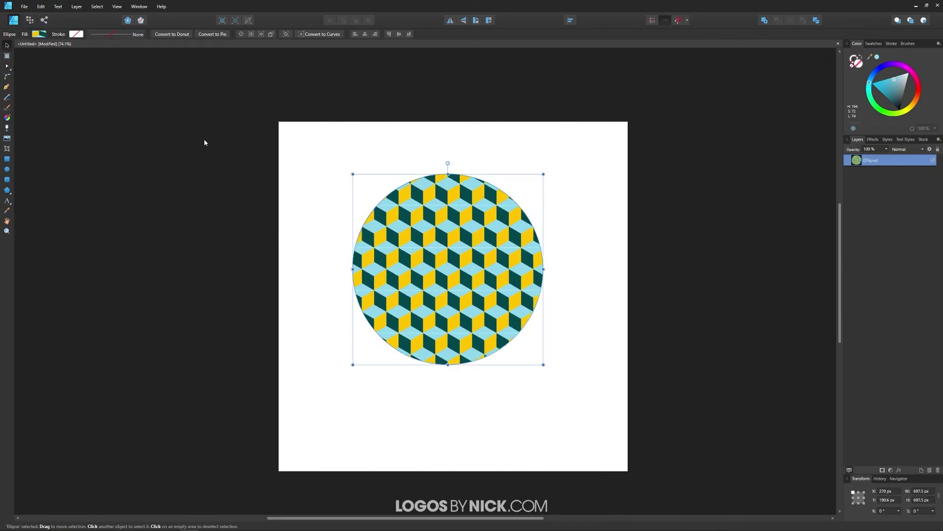
{"action": "left_click", "coordinate": [630, 208]}
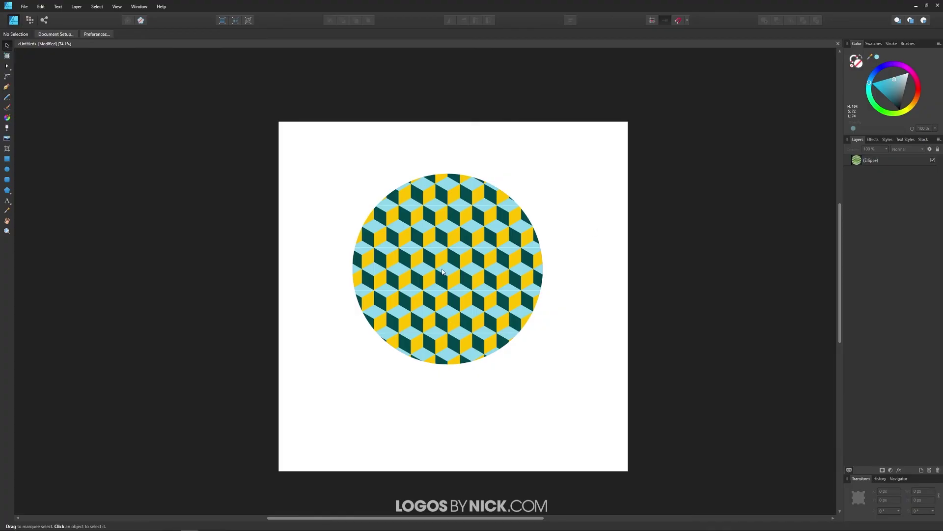
{"action": "scroll", "coordinate": [440, 252], "scroll_direction": "up", "scroll_amount": 10}
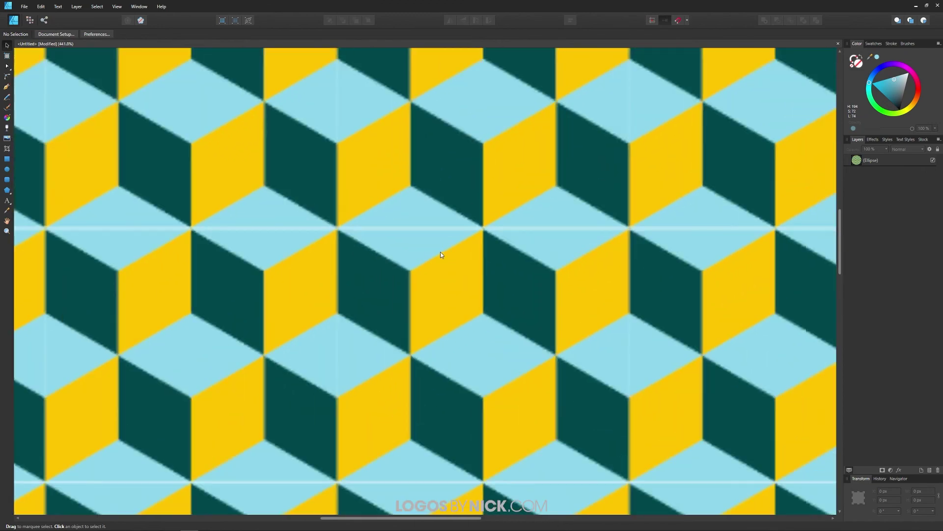
{"action": "scroll", "coordinate": [565, 227], "scroll_direction": "up", "scroll_amount": 5}
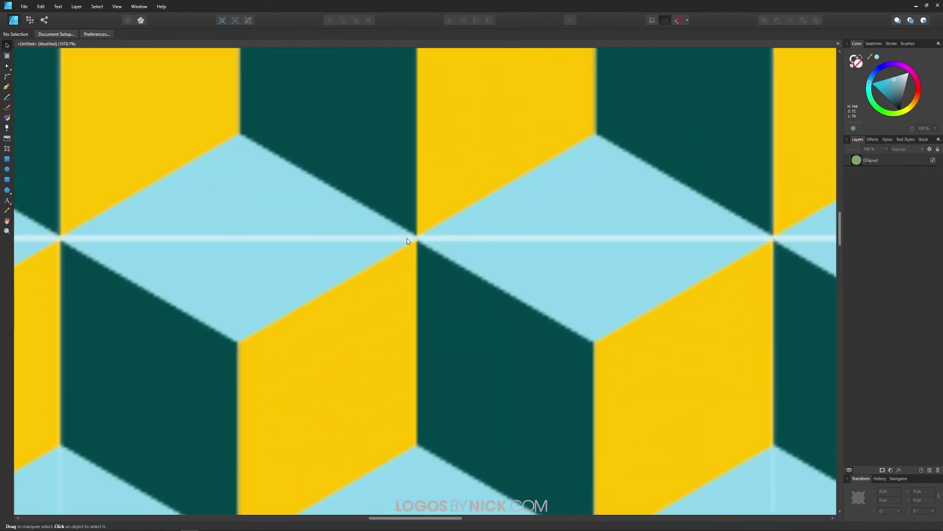
{"action": "scroll", "coordinate": [334, 257], "scroll_direction": "down", "scroll_amount": 12}
{"action": "scroll", "coordinate": [459, 275], "scroll_direction": "up", "scroll_amount": 2}
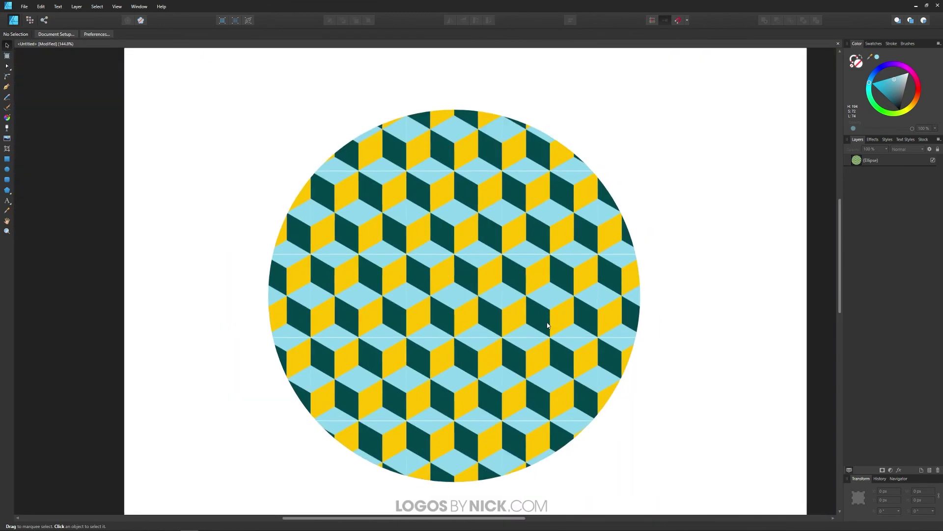
{"action": "scroll", "coordinate": [511, 299], "scroll_direction": "down", "scroll_amount": 2}
{"action": "scroll", "coordinate": [511, 298], "scroll_direction": "down", "scroll_amount": 1}
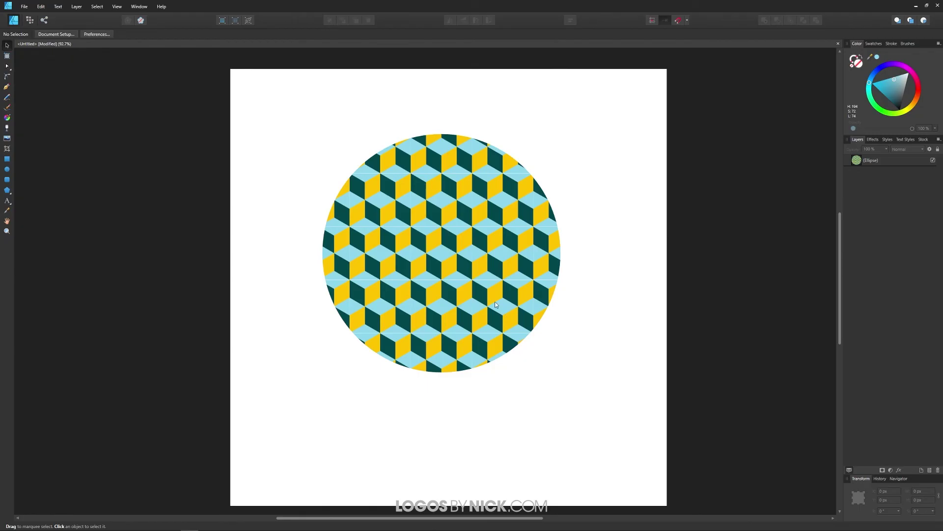
- Move the patterned circle to about X 118 px, Y 80 px and place an overlapping duplicate at about X 446 px, Y 298 px
{"action": "left_click_drag", "start_coordinate": [502, 310], "coordinate": [458, 258]}
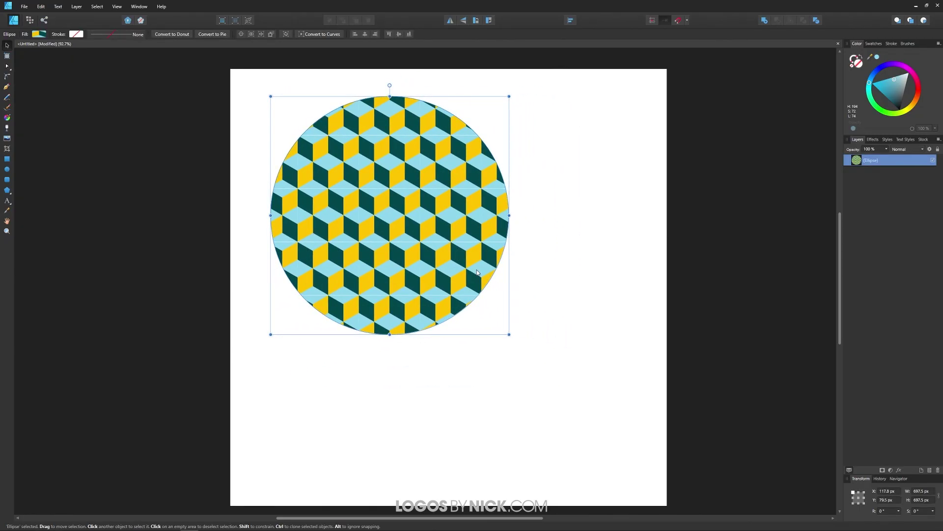
{"action": "left_click_drag", "start_coordinate": [335, 177], "coordinate": [443, 249]}
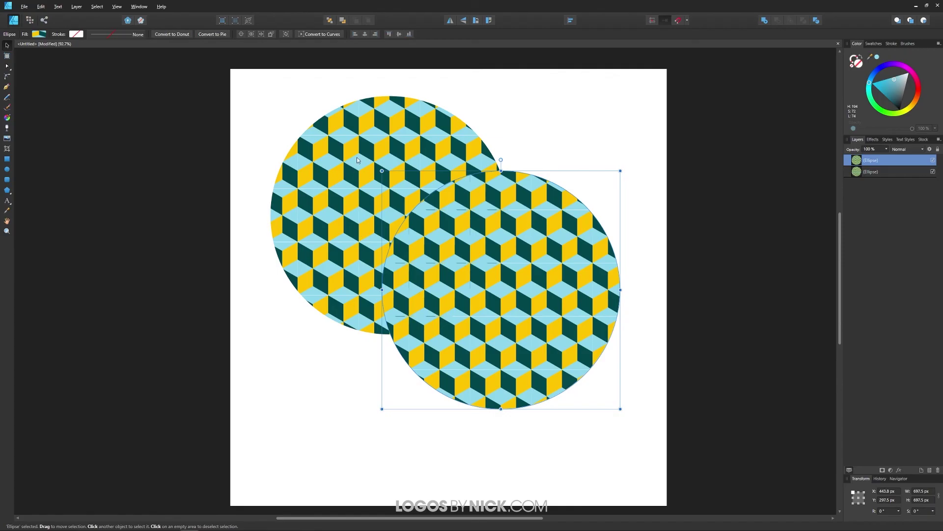
- Fill the duplicate circle with the light blue sampled from the pattern and send it behind the patterned circle
{"action": "left_click", "coordinate": [6, 210]}
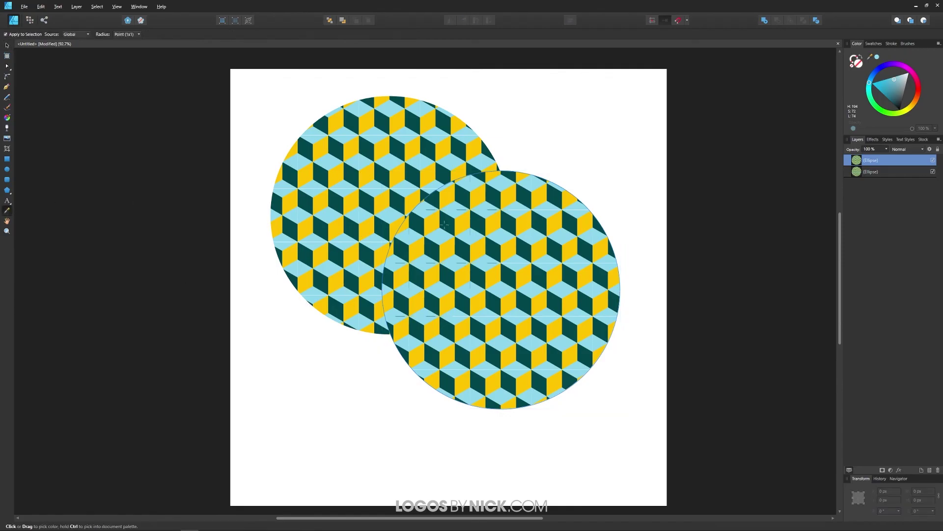
{"action": "left_click", "coordinate": [329, 163]}
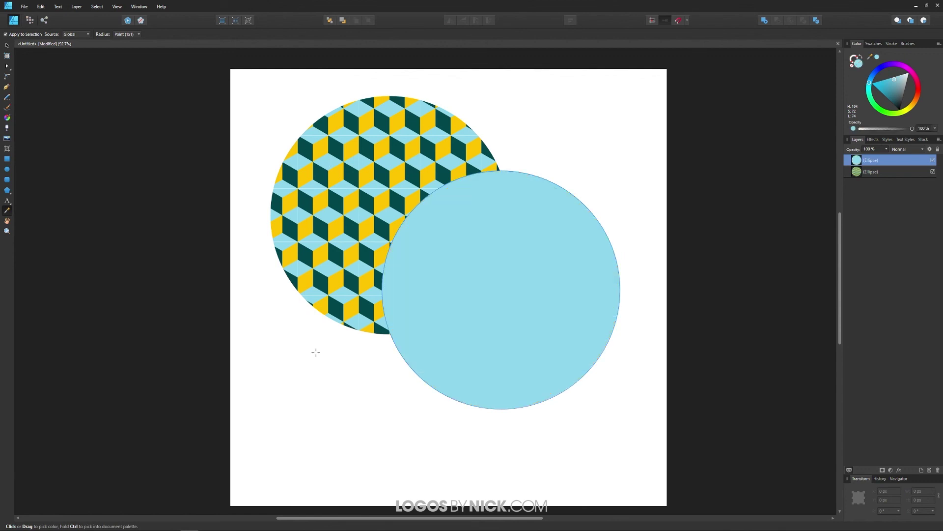
{"action": "left_click", "coordinate": [7, 45]}
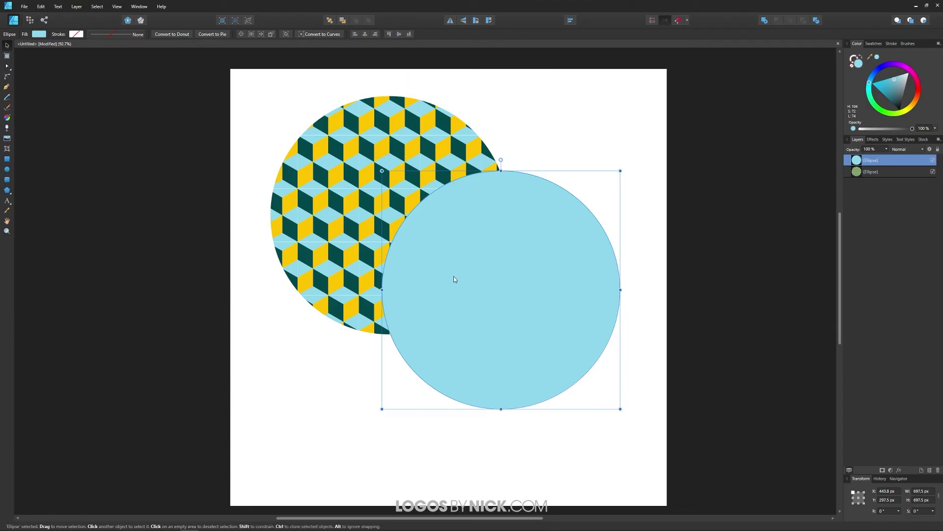
{"action": "key", "text": "ctrl+bracketleft"}
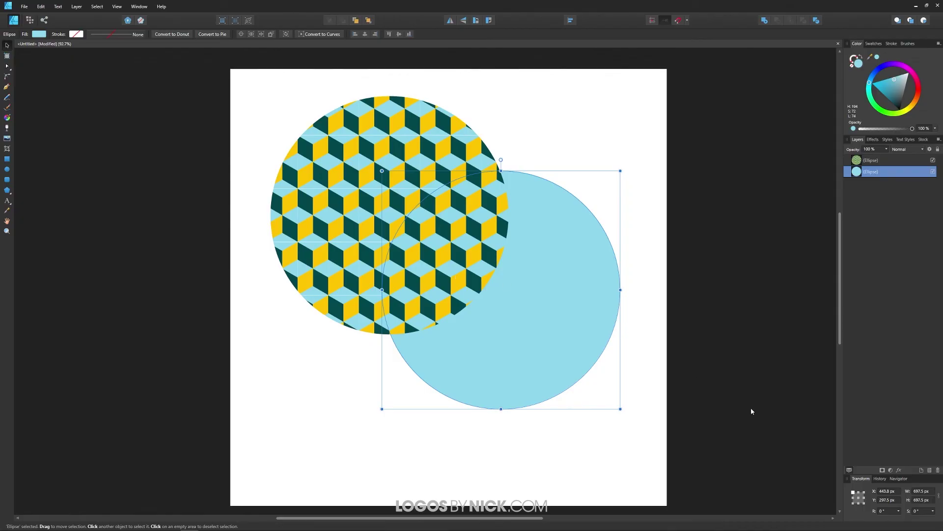
- Select both circles, align their centres horizontally and vertically, and deselect them
{"action": "left_click_drag", "start_coordinate": [739, 454], "coordinate": [200, 94]}
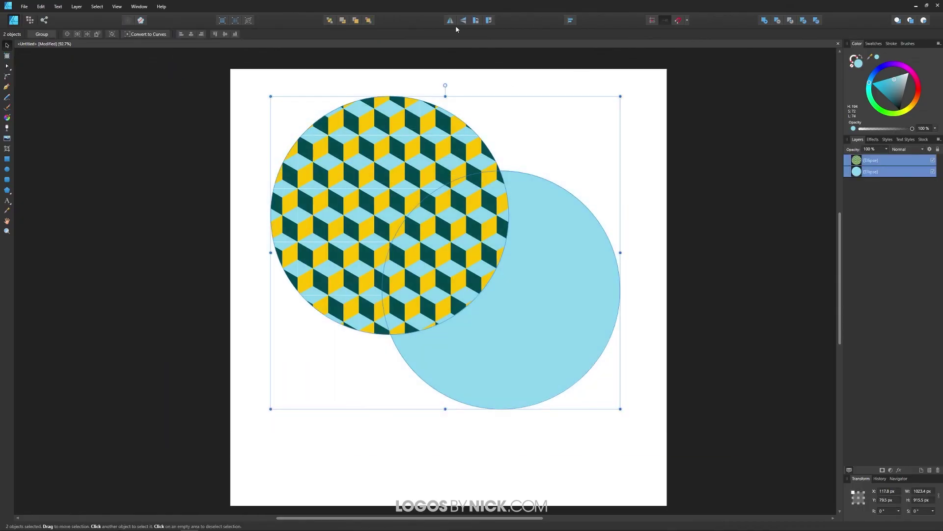
{"action": "left_click", "coordinate": [191, 37]}
{"action": "left_click", "coordinate": [225, 34]}
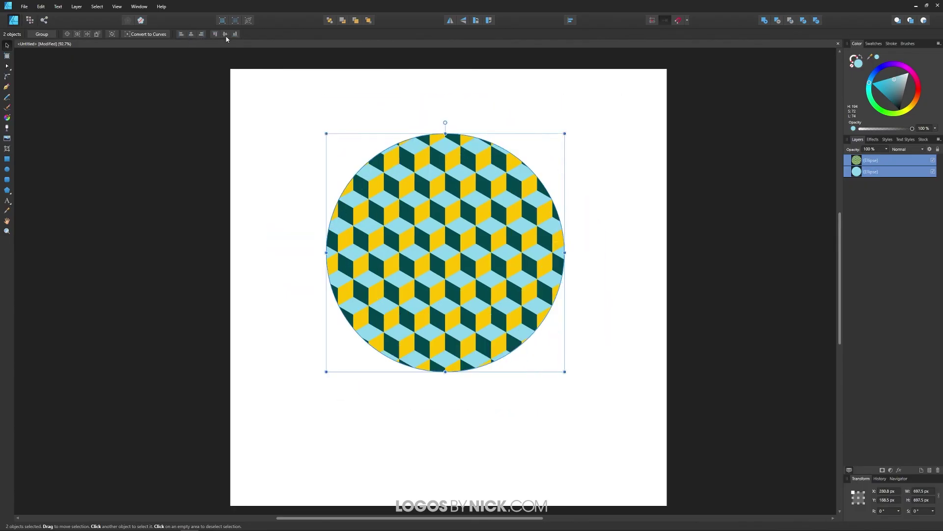
{"action": "left_click", "coordinate": [609, 278]}
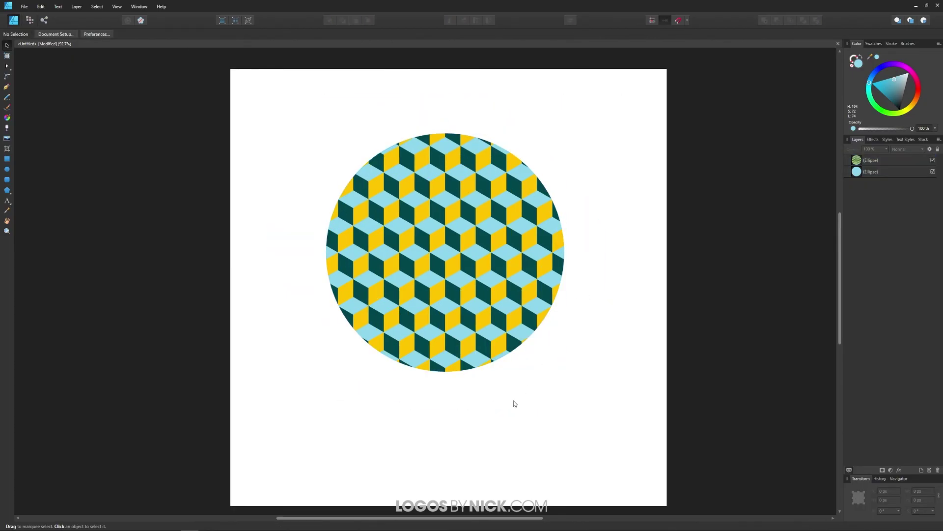
{"action": "scroll", "coordinate": [399, 380], "scroll_direction": "down", "scroll_amount": 2}
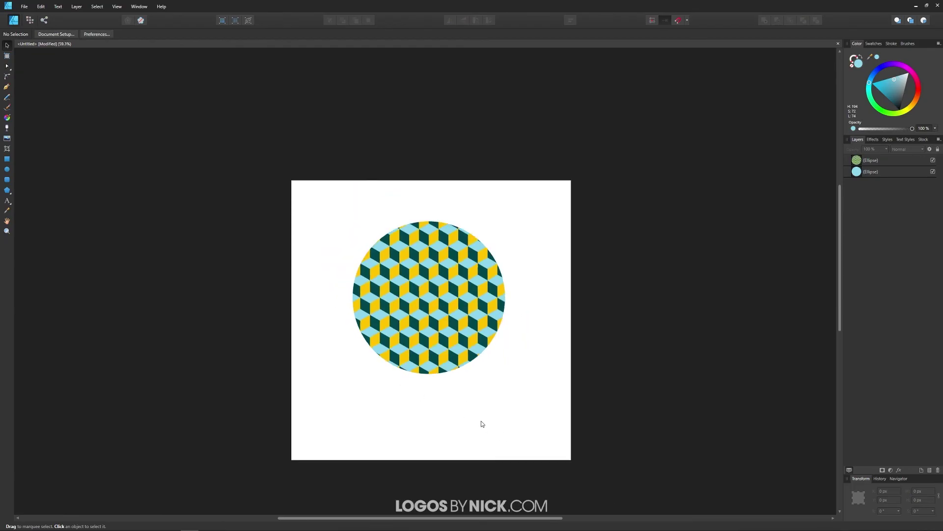